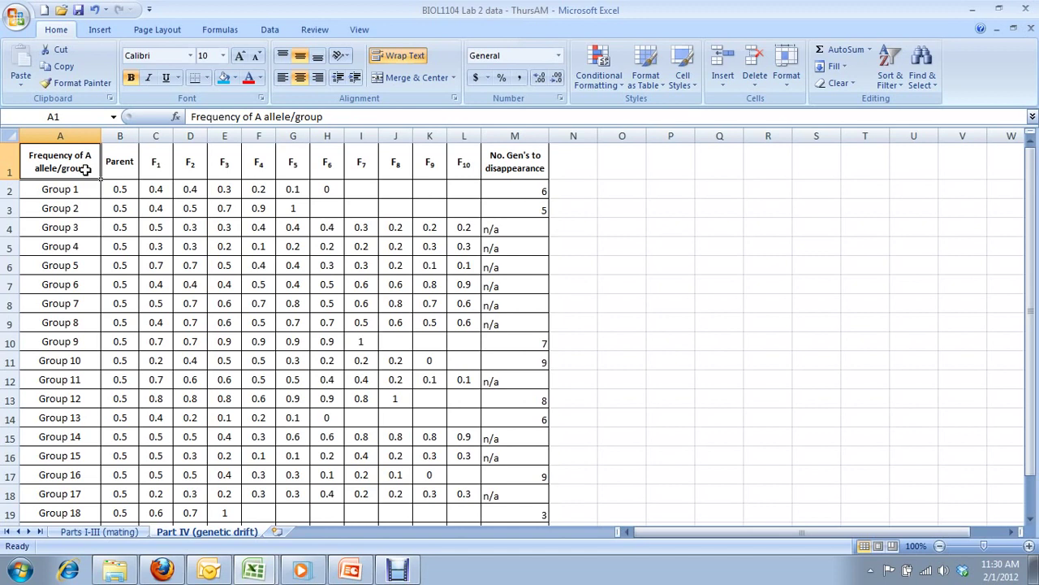
Examine the A allele frequencies per group and generation, including the generations-to-disappearance column, in the genetic drift table
left_click_drag(85, 168, 497, 494)
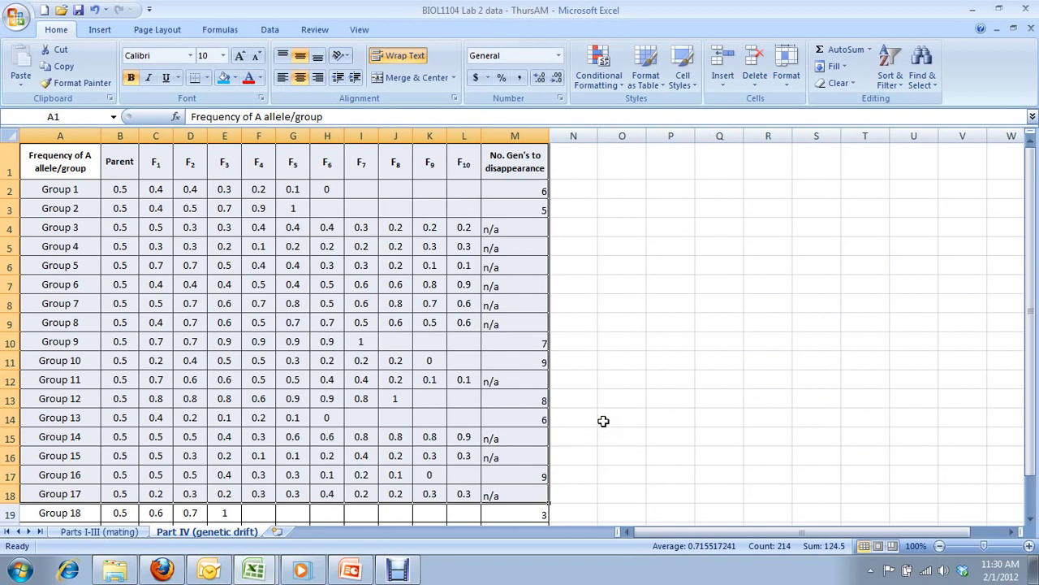
left_click(131, 190)
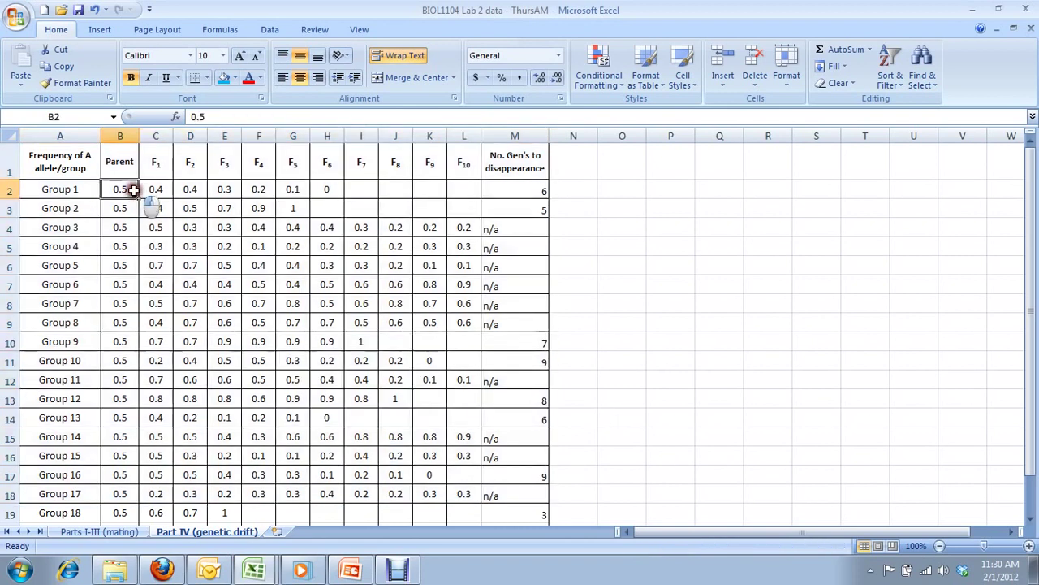
left_click_drag(57, 189, 492, 190)
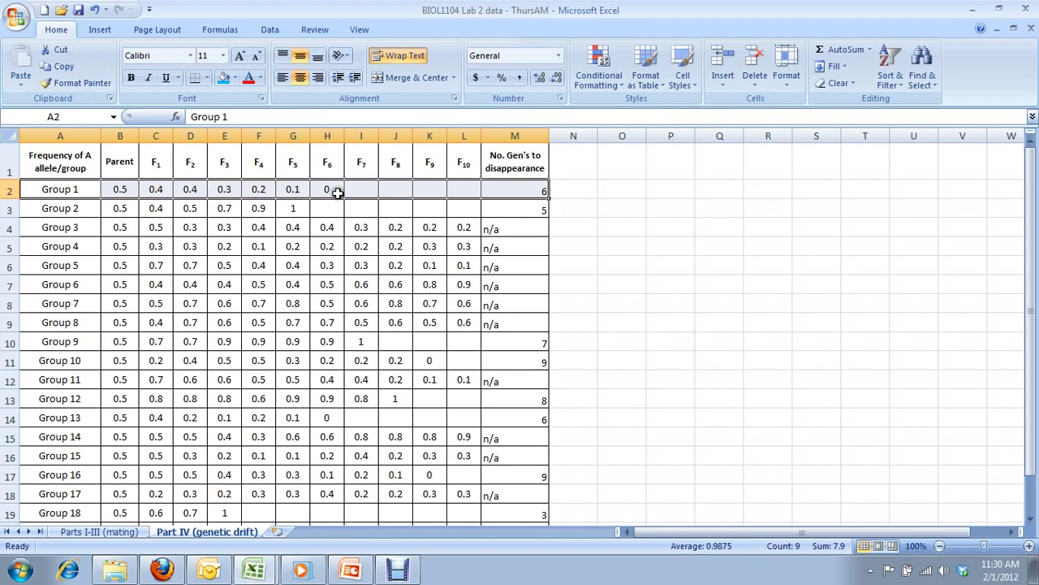
left_click(465, 229)
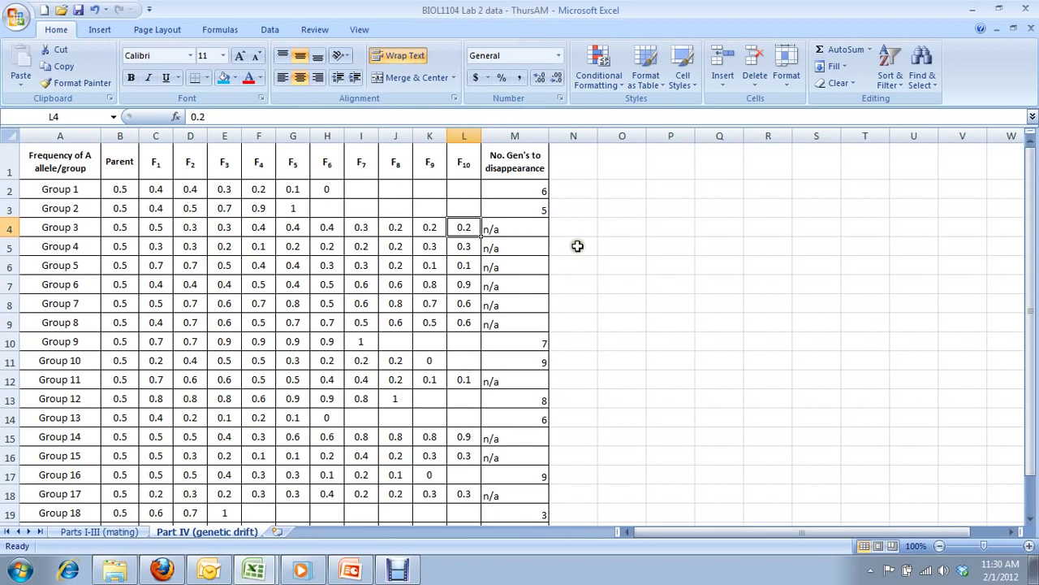
left_click(520, 230)
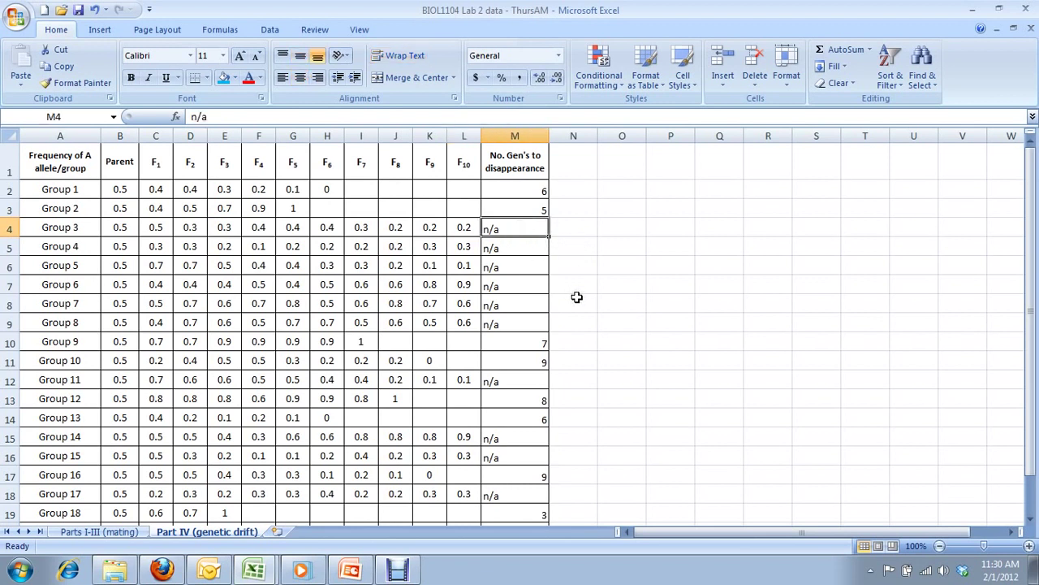
left_click(120, 190)
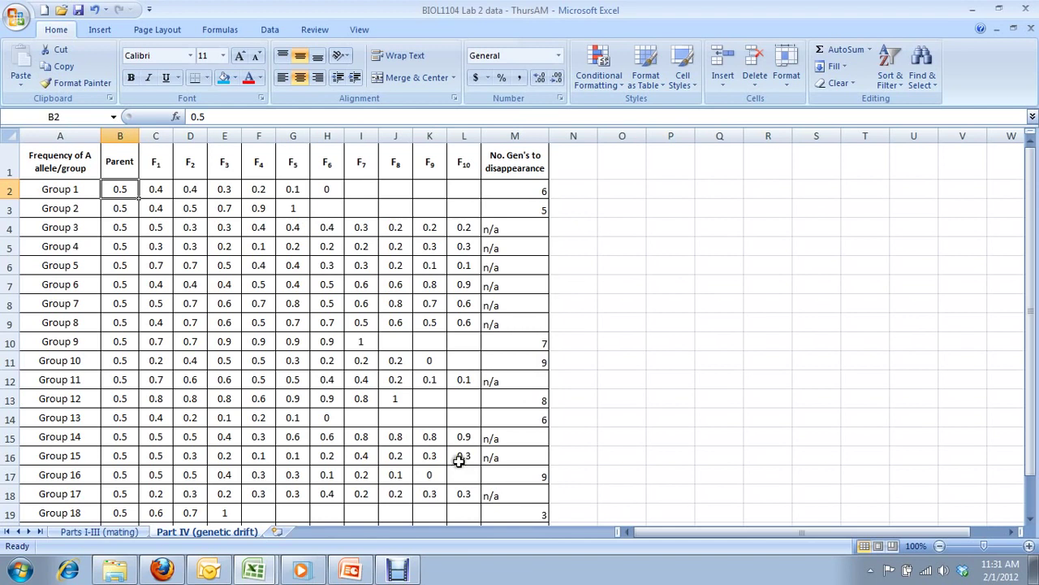
Switch to Firefox to read the ladybird melanism abstract, and to PowerPoint to view the Adalia bipunctata life cycle and morphs slide
left_click(162, 570)
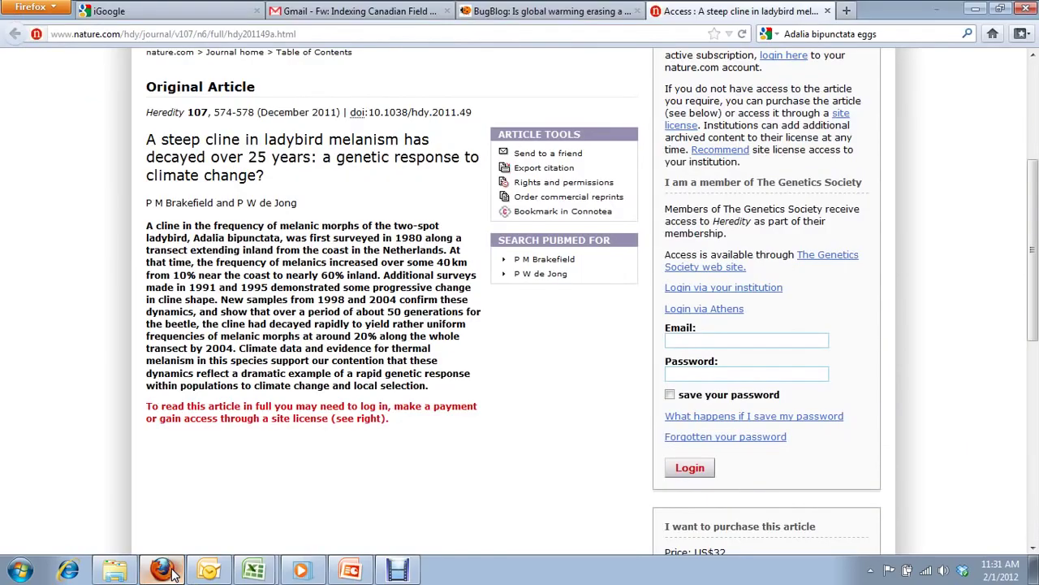
left_click(362, 573)
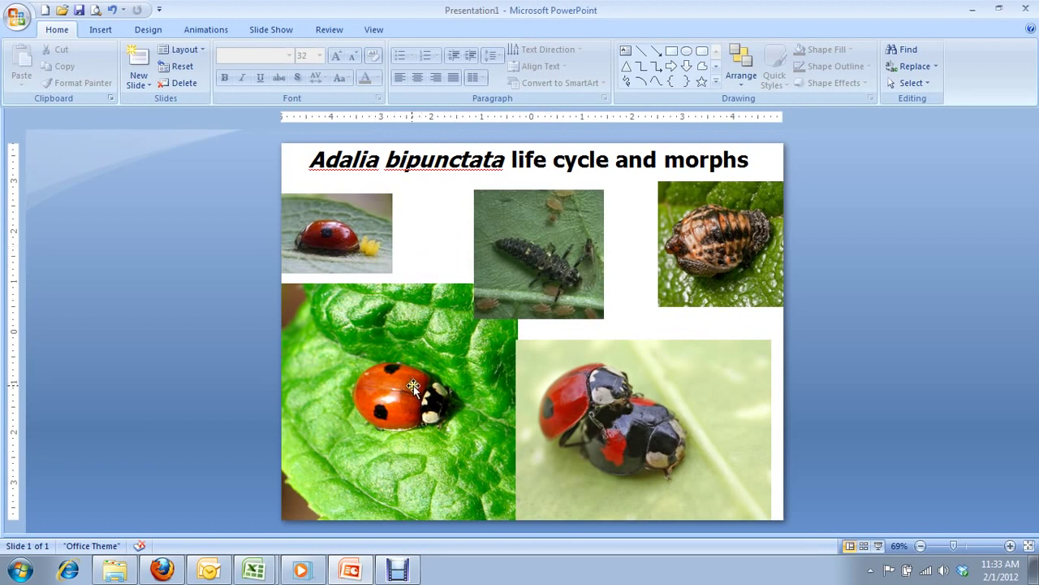
left_click(432, 264)
left_click(441, 233)
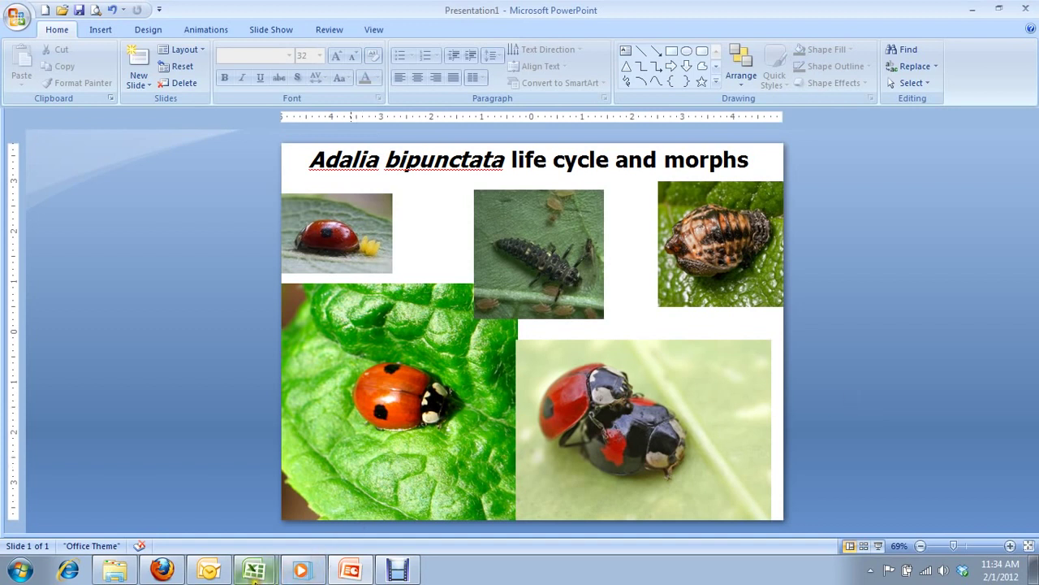
Switch to the Excel workbook of ladybird melanism frequencies and examine its population rows and the 1970–2010 year columns
left_click(255, 571)
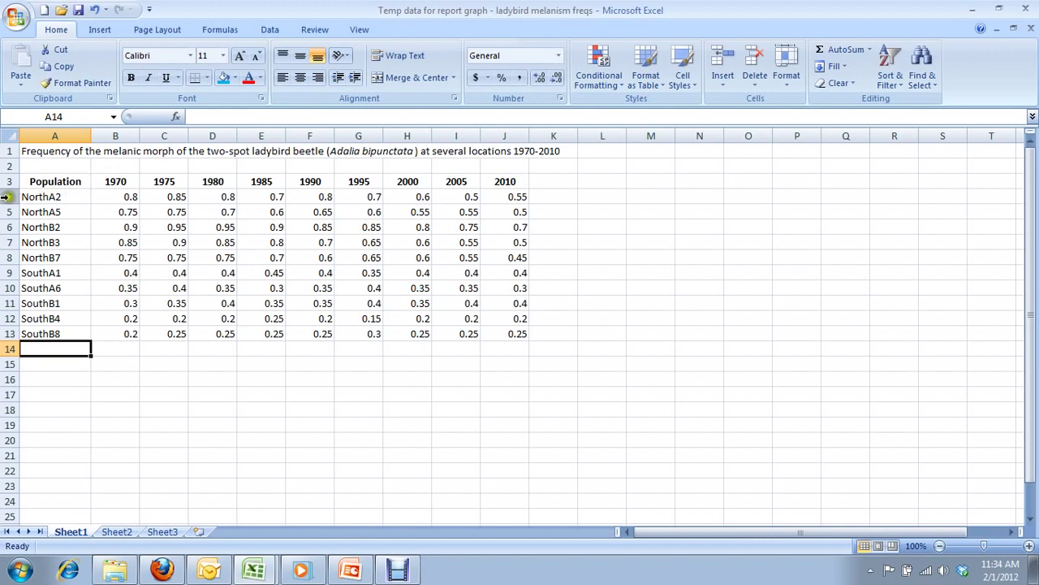
left_click_drag(6, 197, 6, 334)
left_click_drag(118, 181, 509, 181)
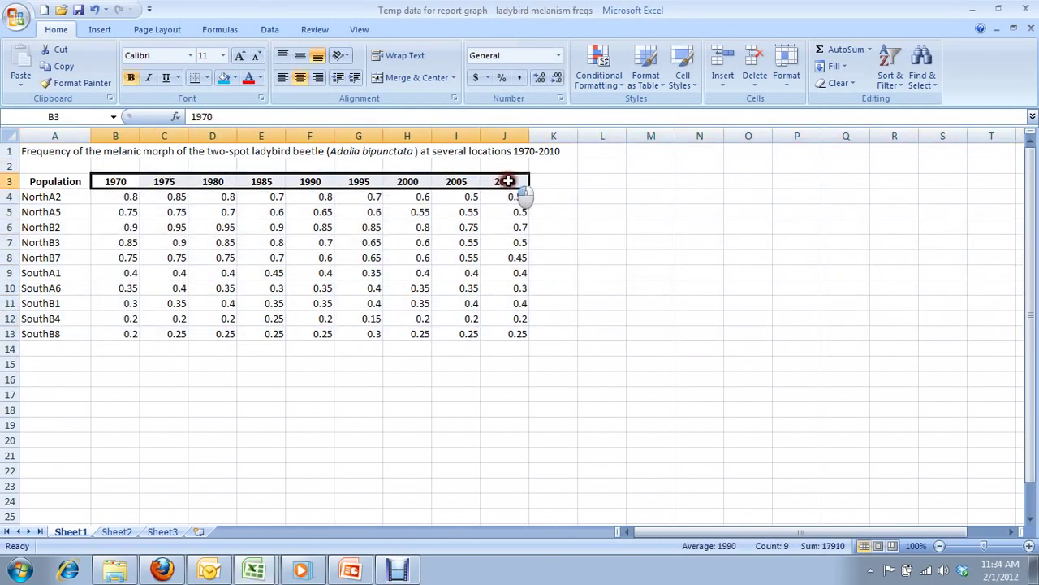
left_click(119, 198)
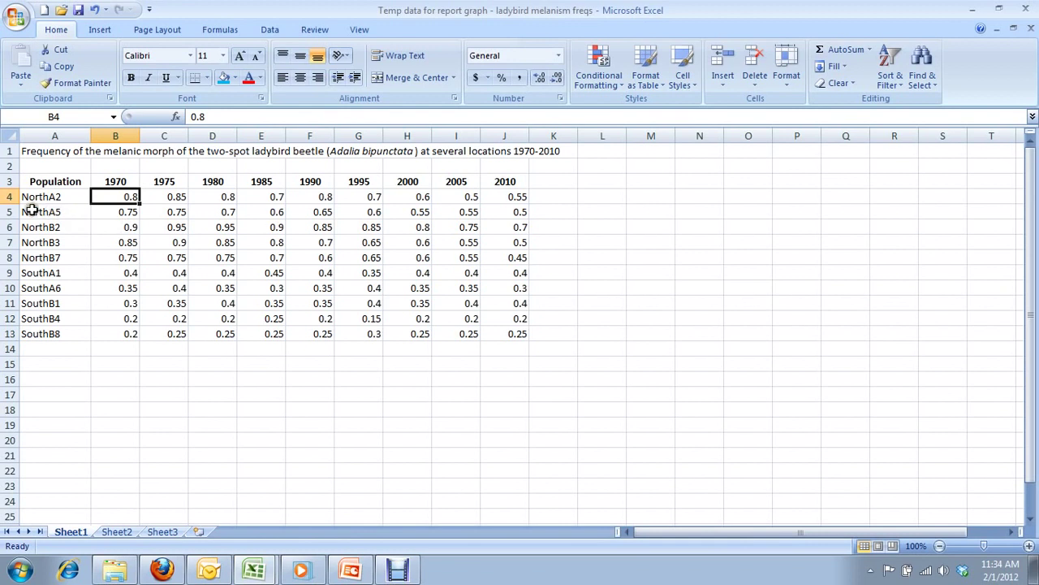
Highlight the rows for populations NorthA2, NorthB2, NorthB7, SouthA1 and SouthA6 with a yellow fill
left_click(7, 196)
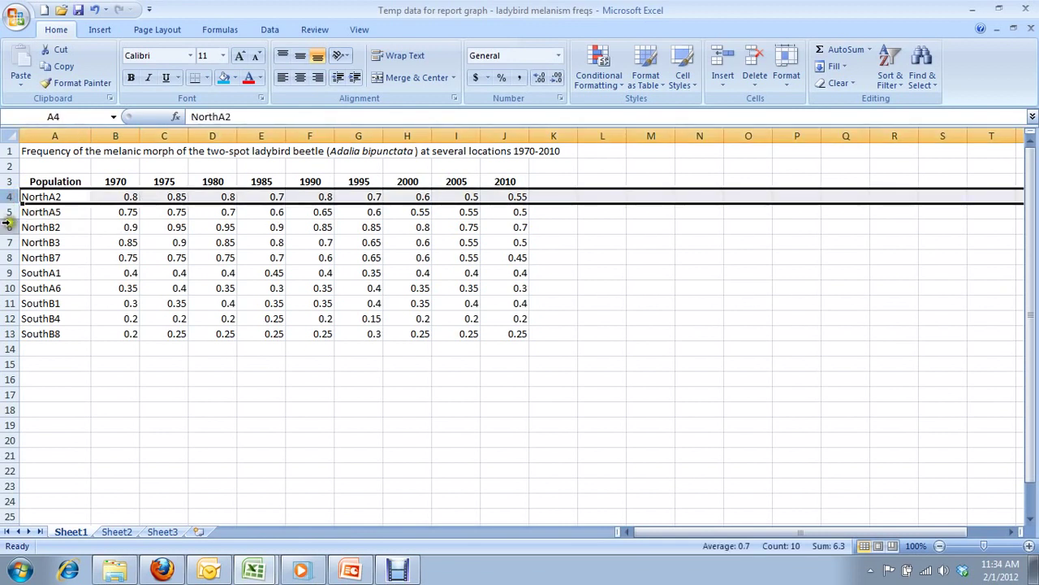
left_click(6, 227, "ctrl")
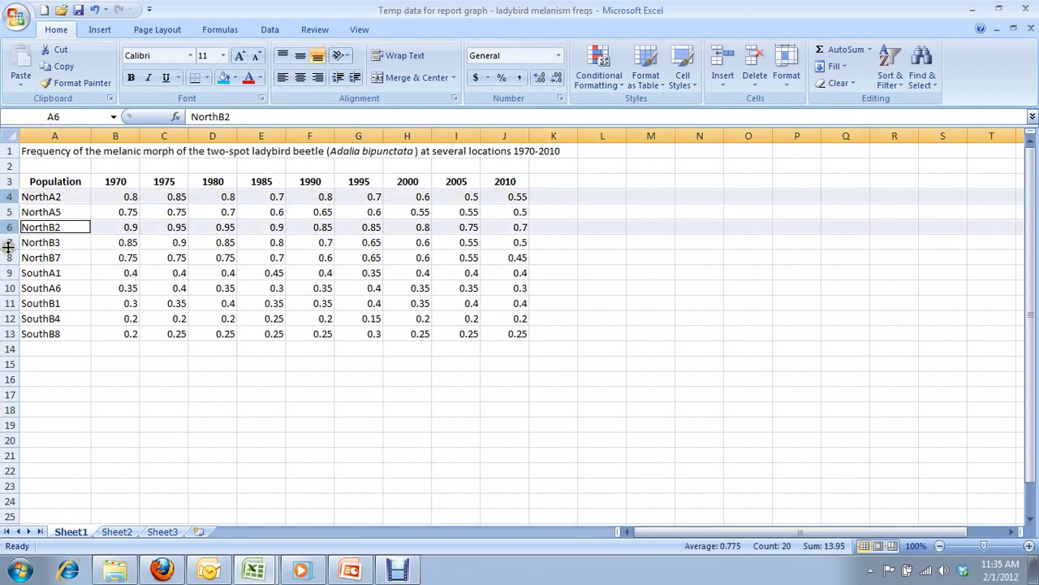
left_click(6, 258, "ctrl")
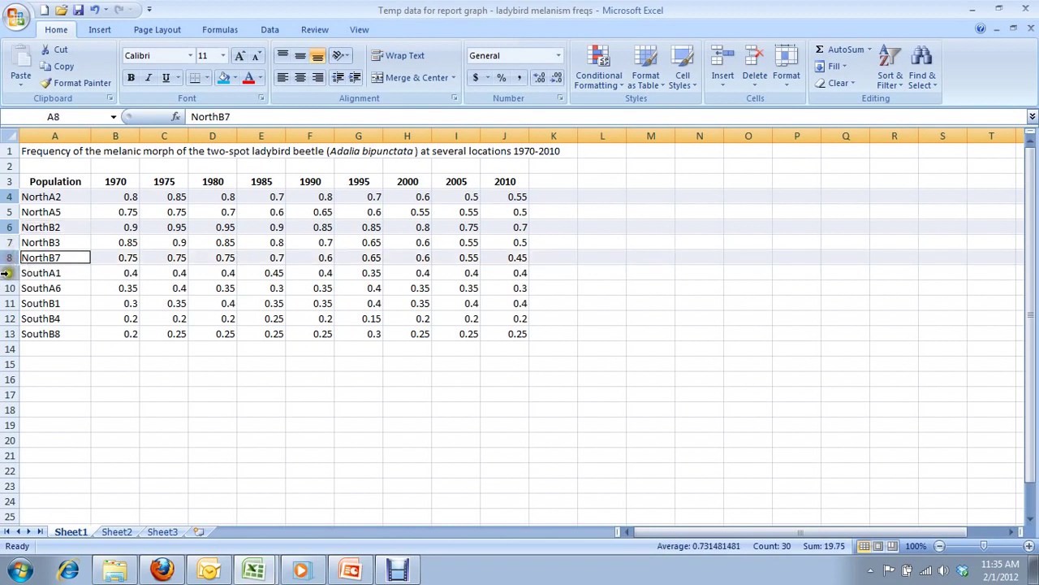
left_click(8, 273, "ctrl")
left_click(8, 286, "ctrl")
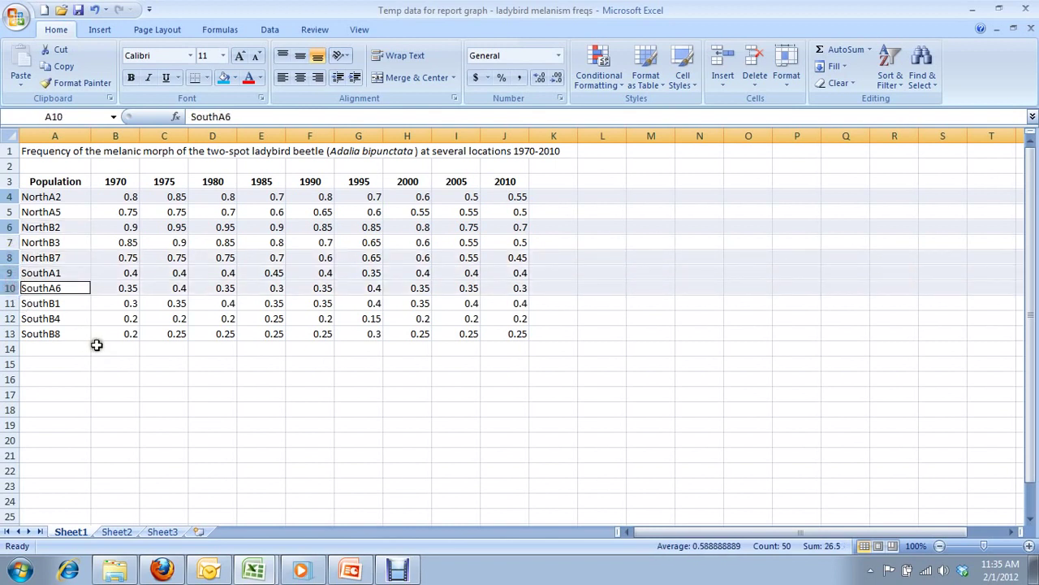
left_click(236, 77)
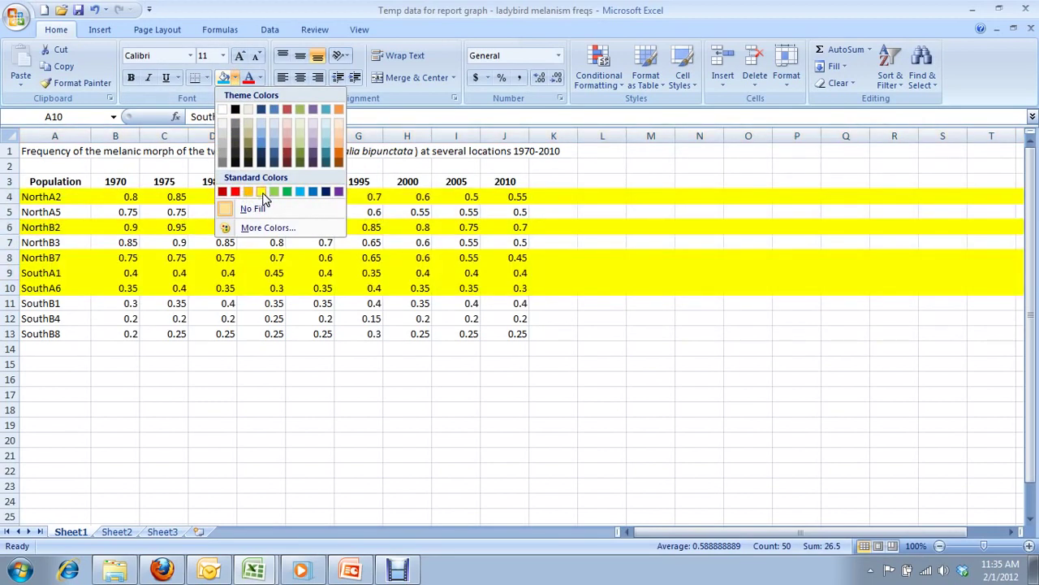
left_click(261, 192)
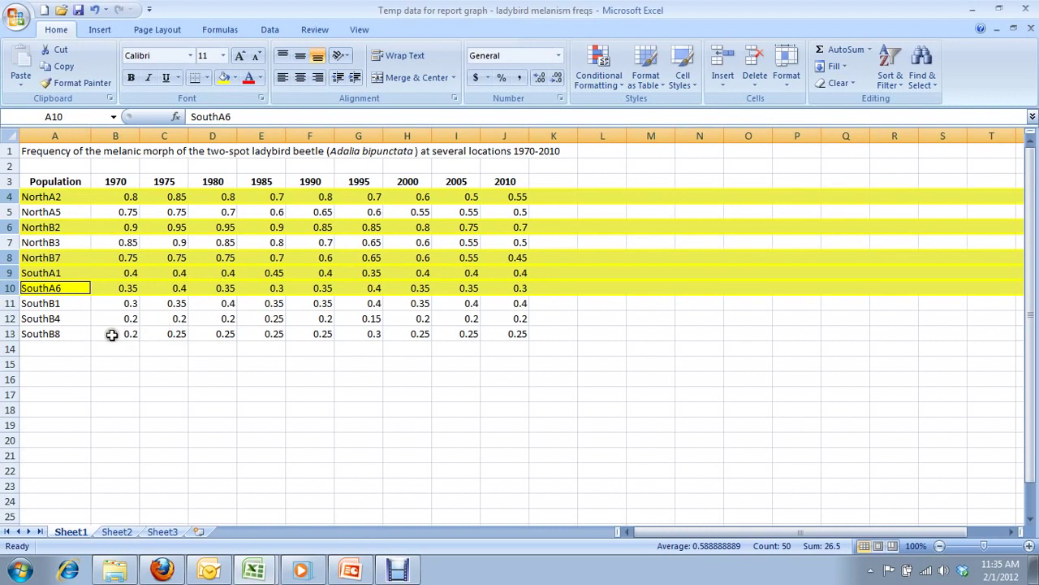
Label A14 "average" and calculate the mean of the 1970 frequencies in B14 with AVERAGE over B4:B13
left_click(61, 349)
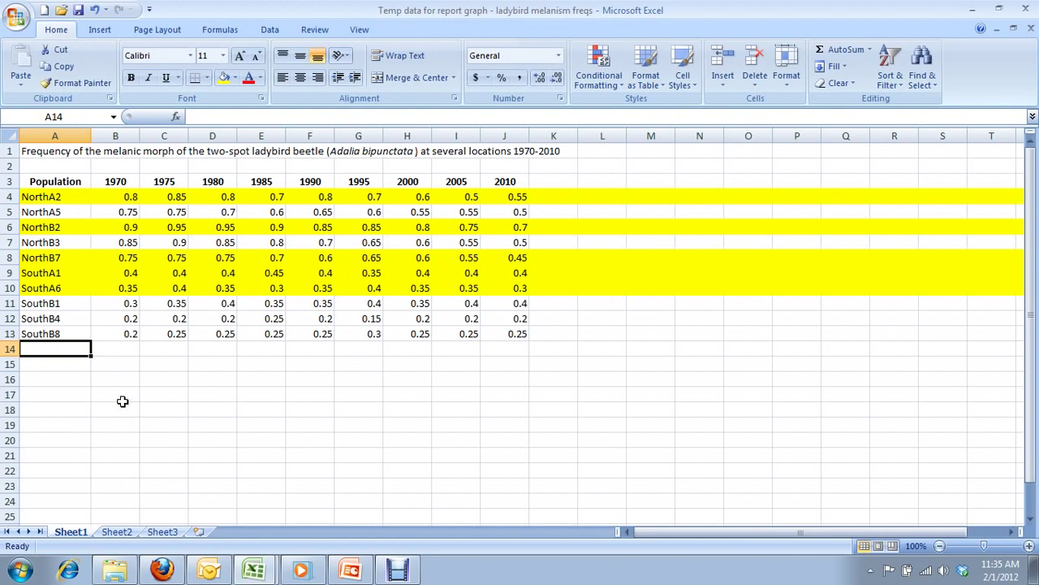
type("average")
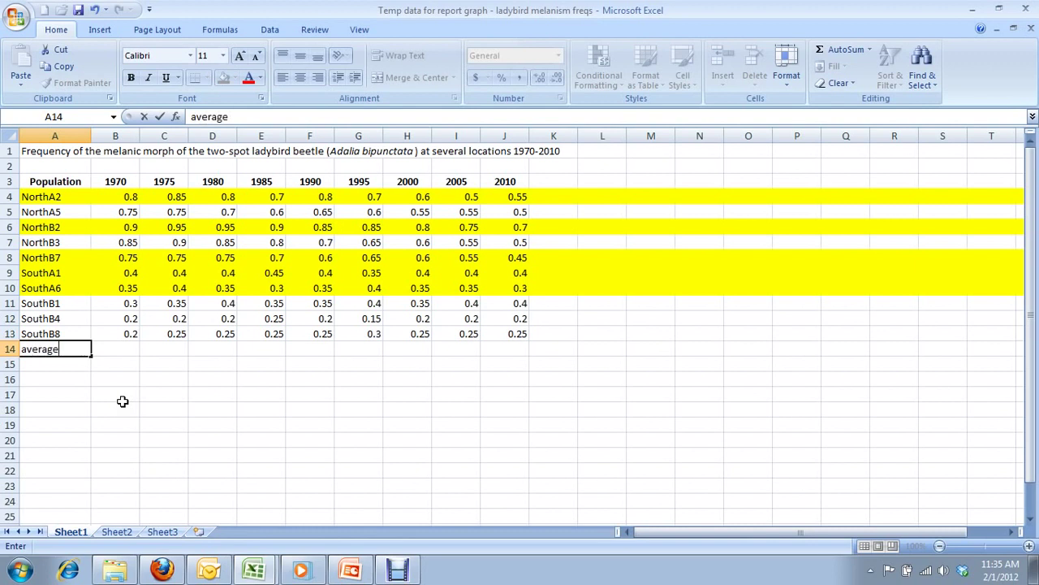
key("Tab")
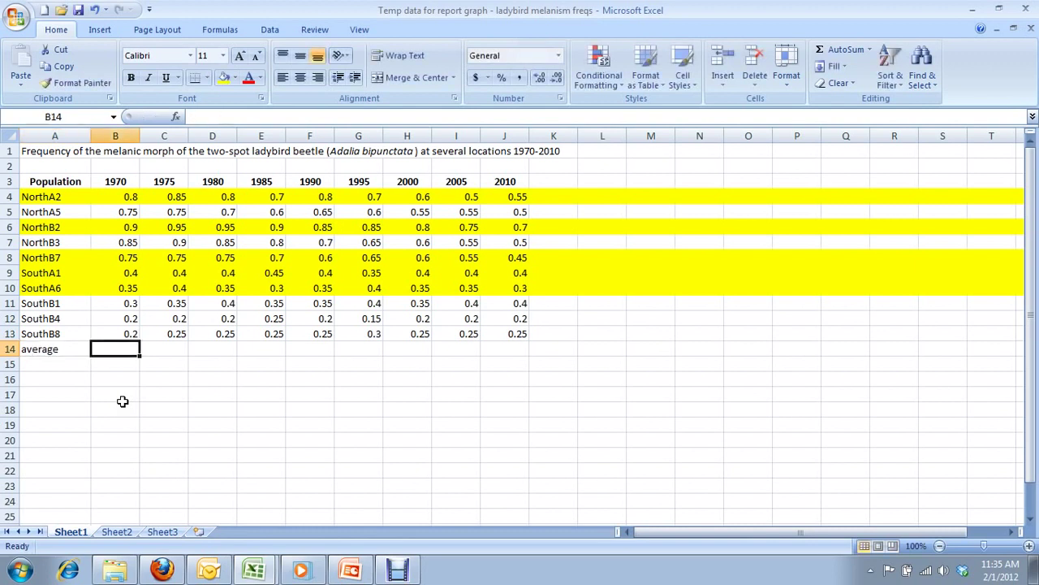
type("=averag")
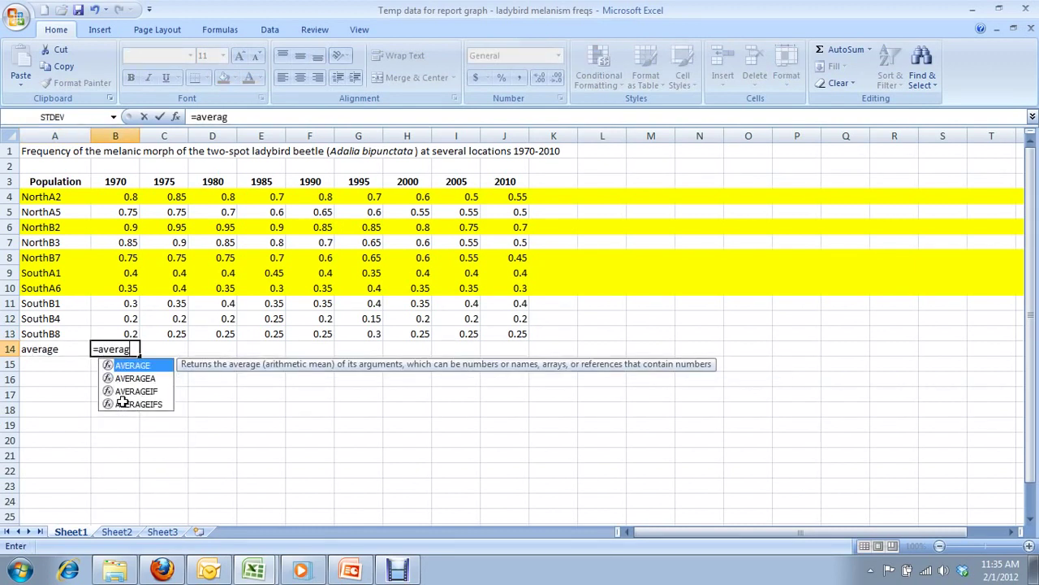
type("e(")
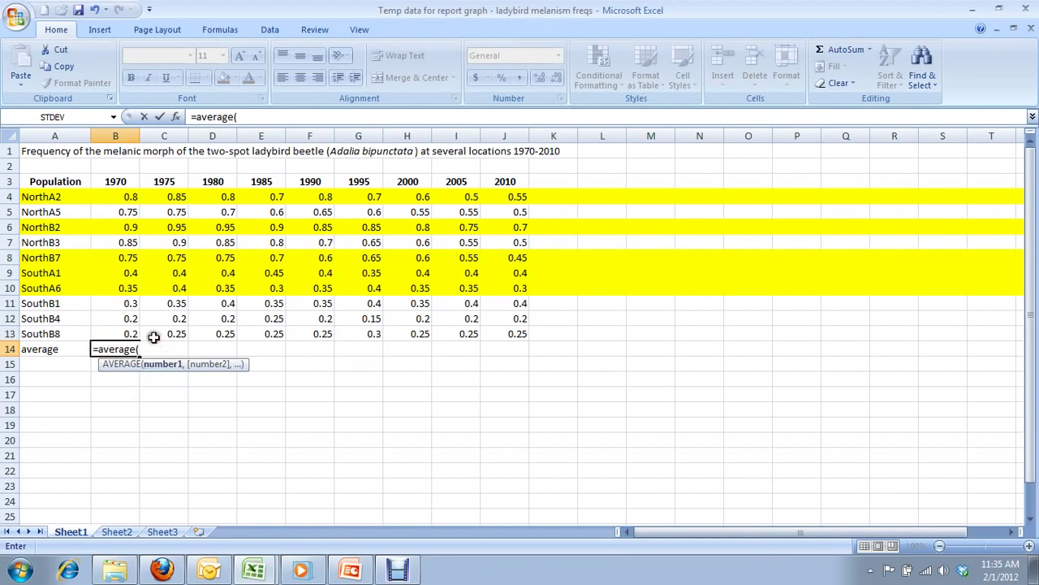
left_click(127, 333)
left_click_drag(127, 334, 128, 199)
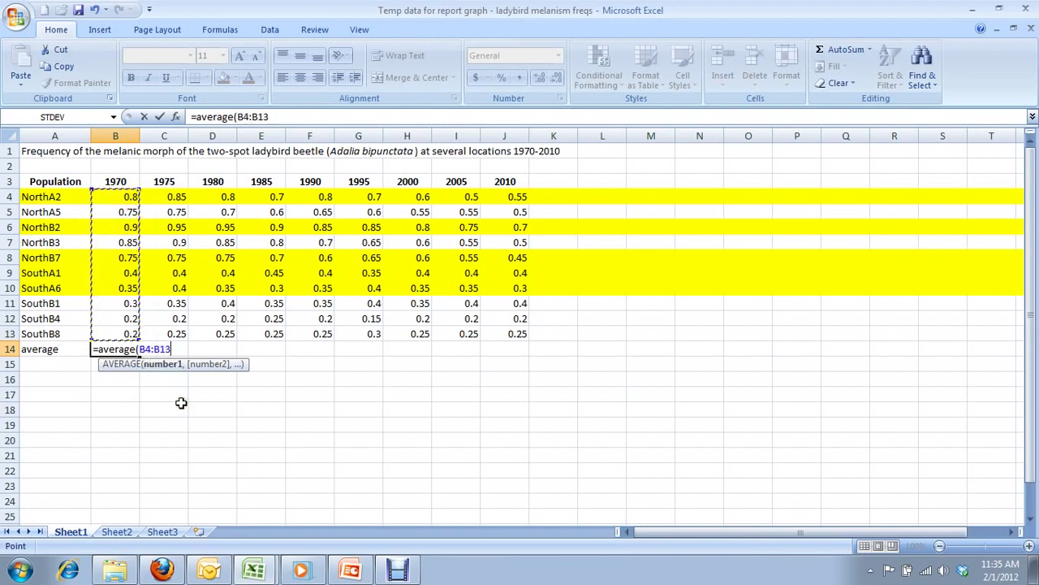
key("Return")
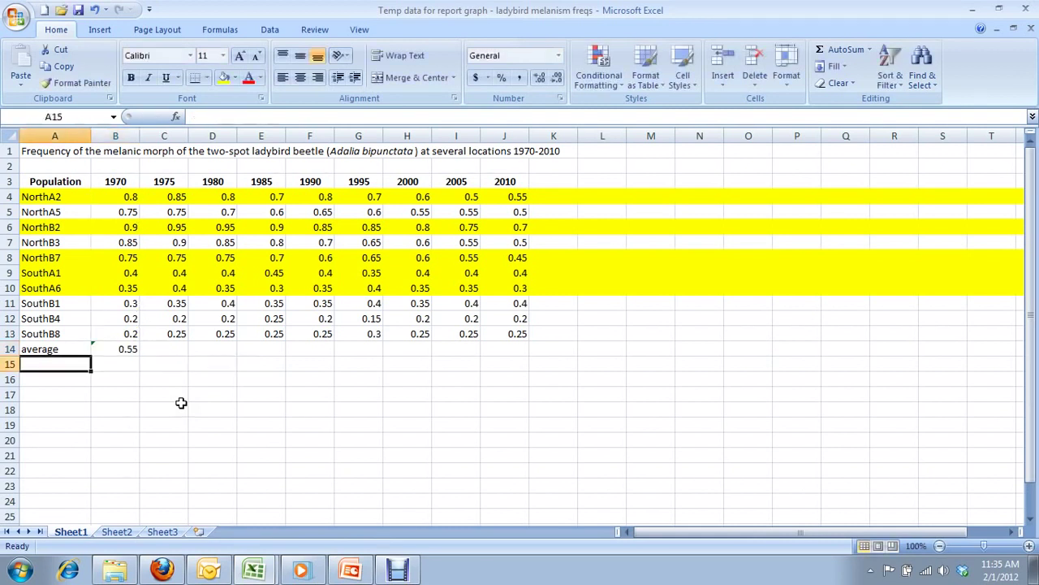
Label A15 "standard deviation" and begin a formula in B15
type("stand")
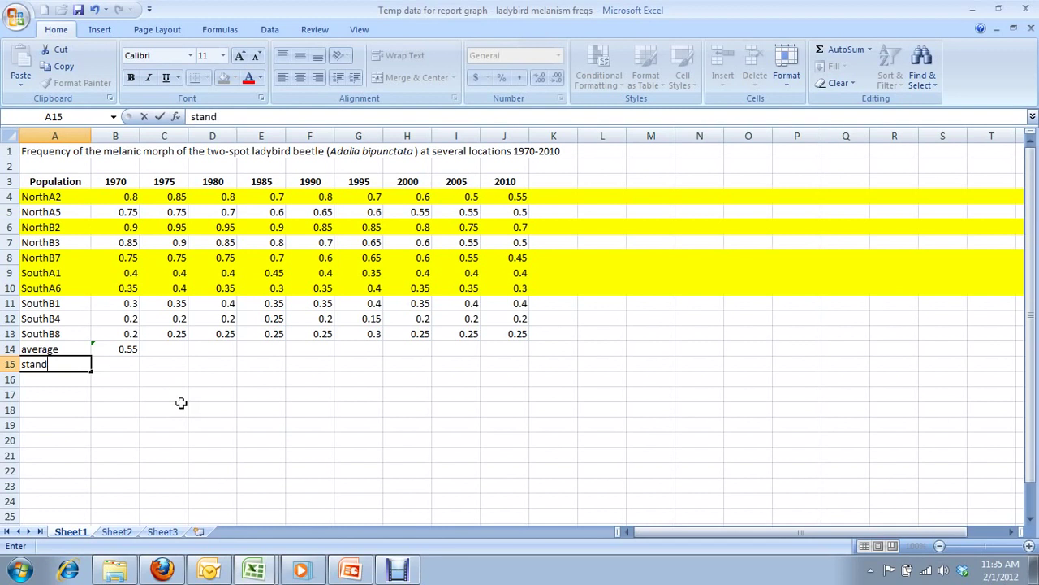
type("ard deviation")
key("Tab")
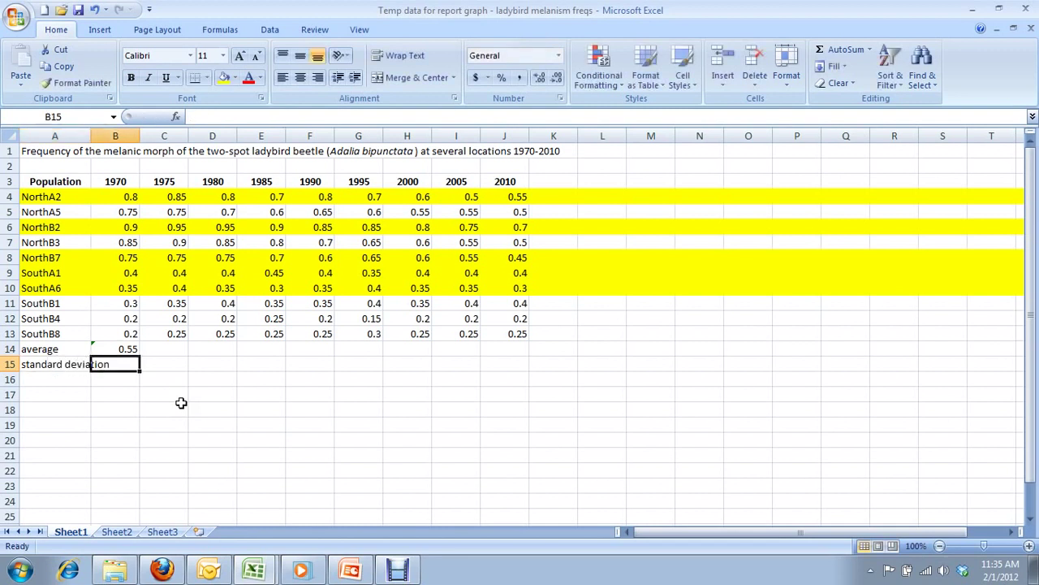
type("=")
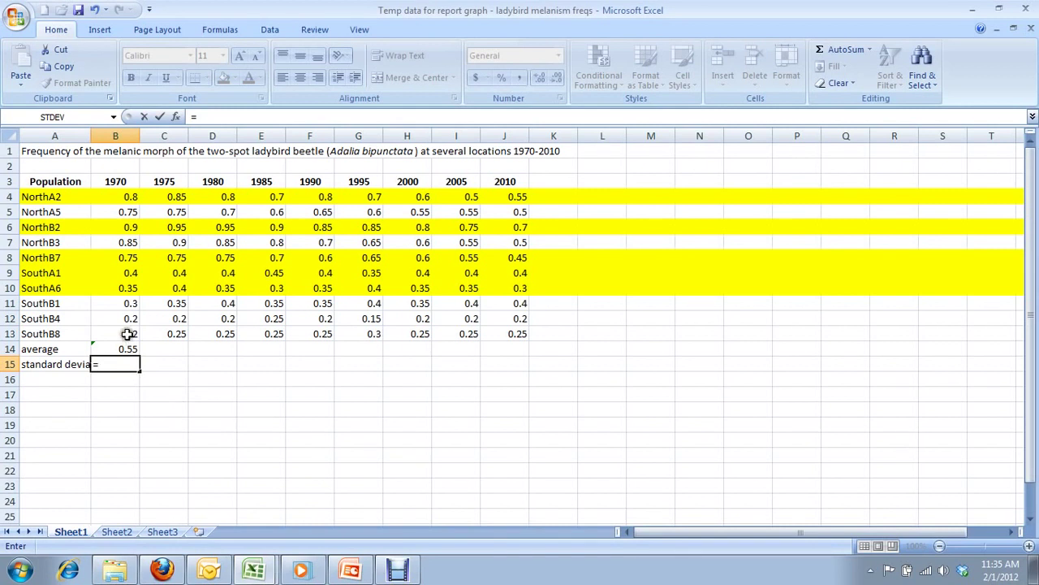
left_click_drag(128, 334, 122, 198)
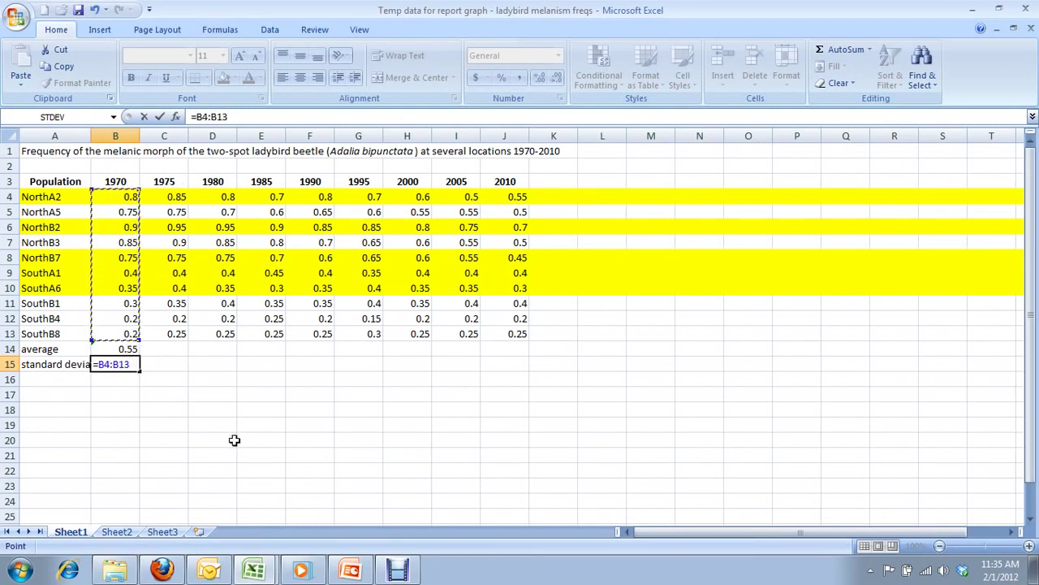
key("BackSpace")
key("BackSpace")
key("BackSpace")
key("BackSpace")
key("BackSpace")
key("BackSpace")
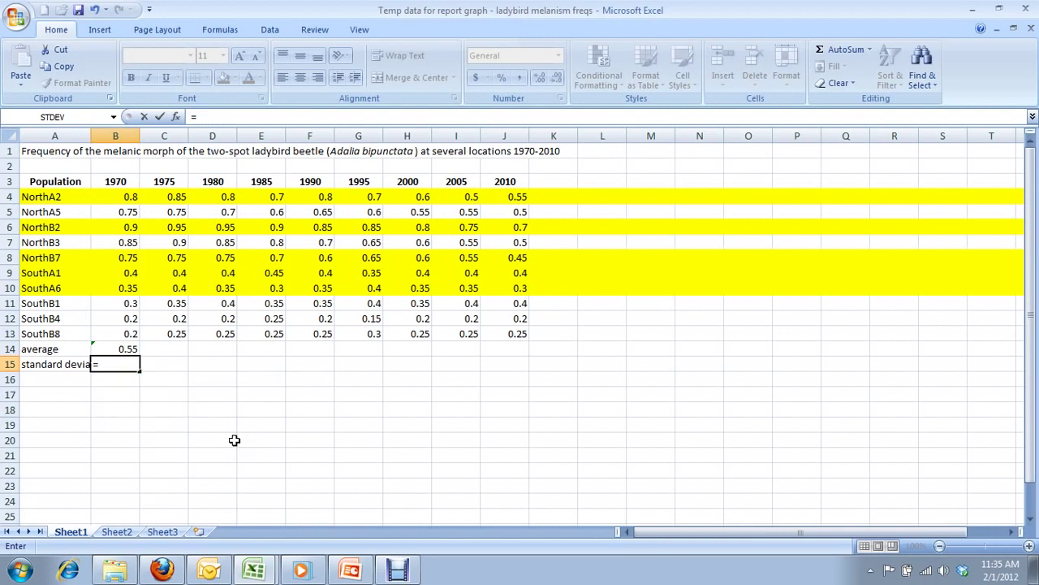
Complete the B15 formula with STDEV over B4:B13 for the 1970 frequencies
type("stdev")
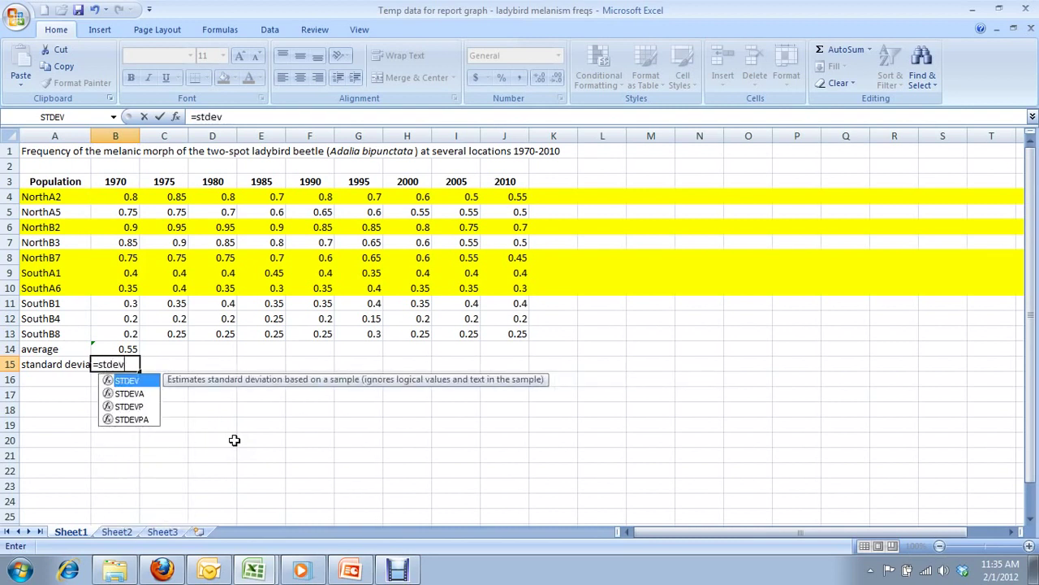
type("(")
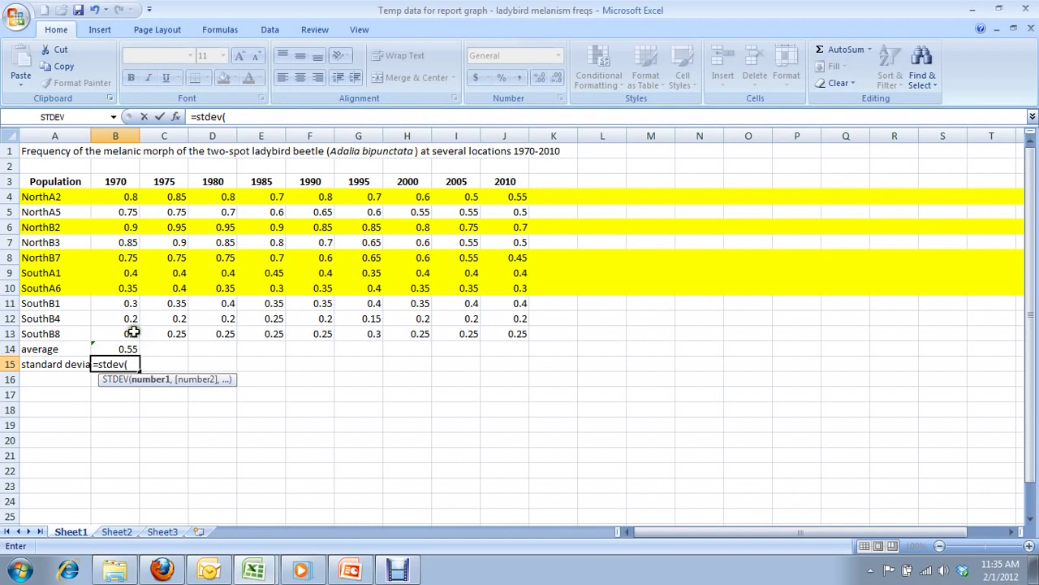
left_click_drag(130, 333, 116, 199)
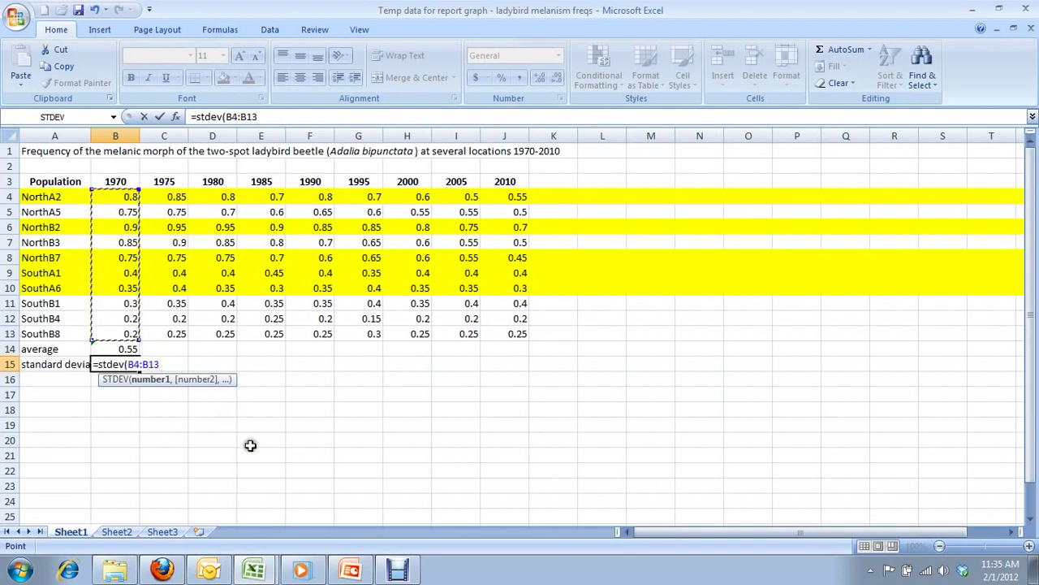
key("Return")
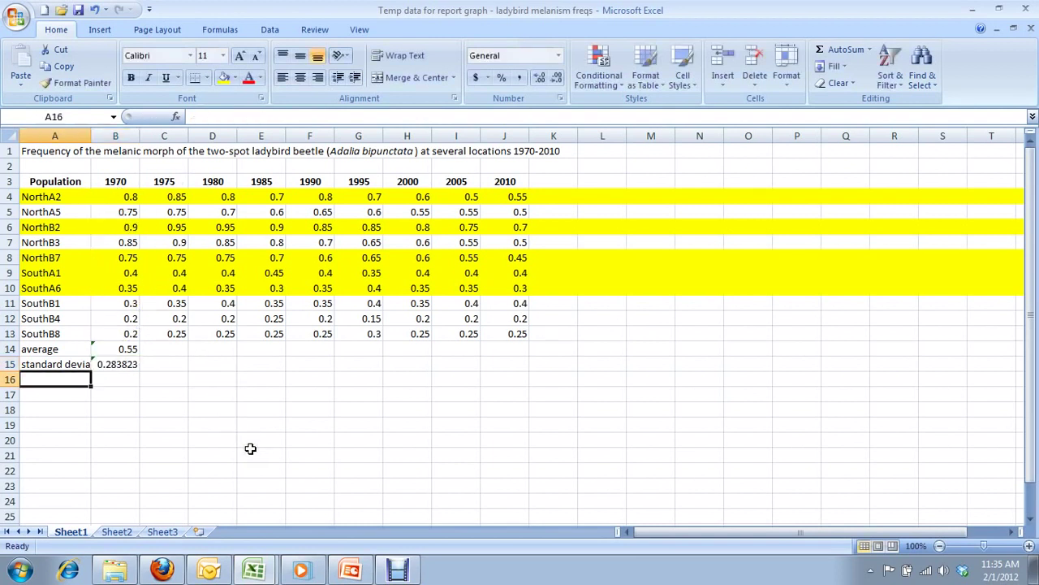
Label A16 "standard error" and calculate it in B16 as B15 divided by the square root of 10
type("standar")
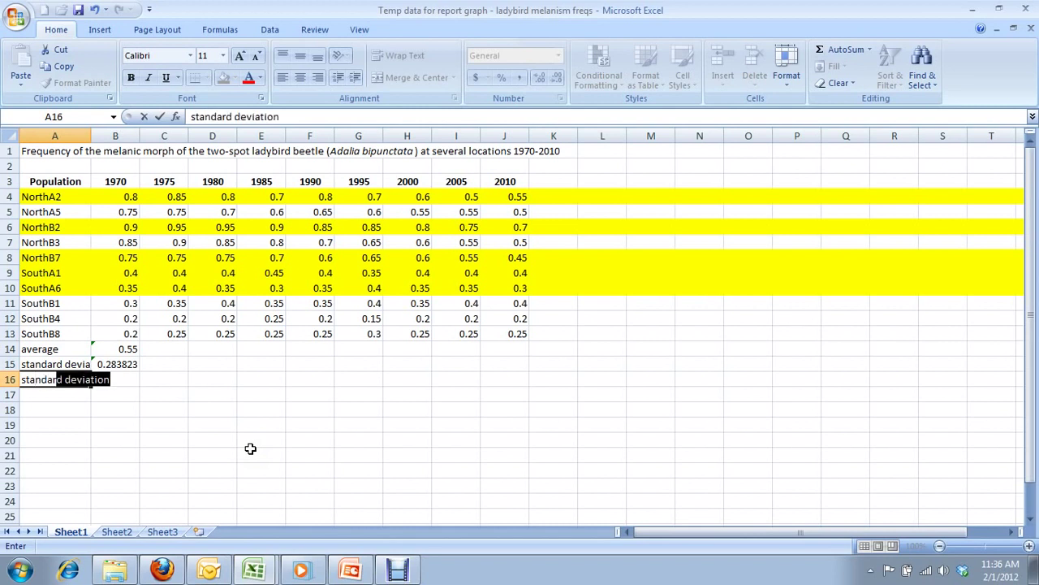
type("d error")
key("Tab")
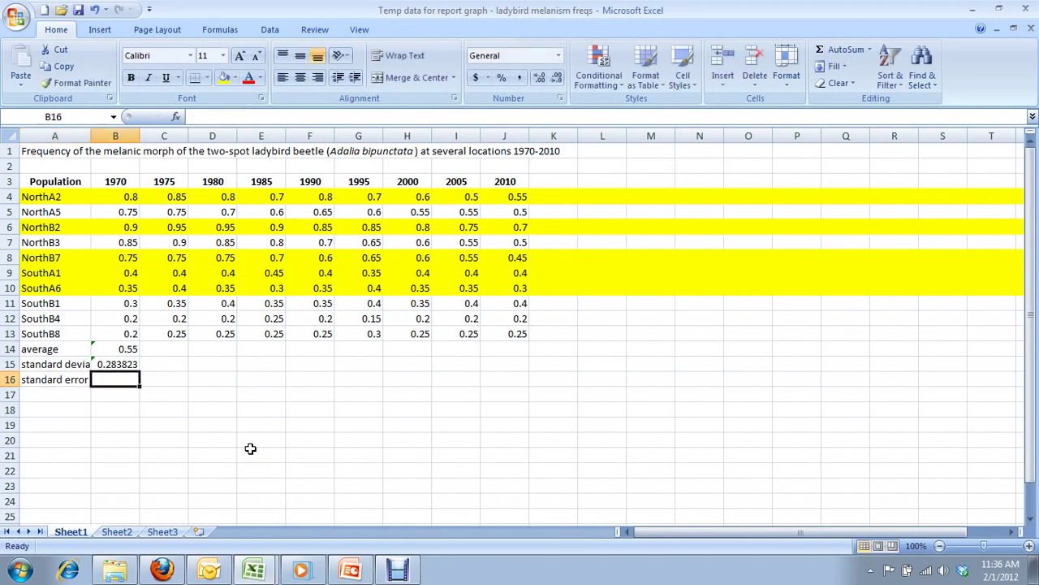
type("=")
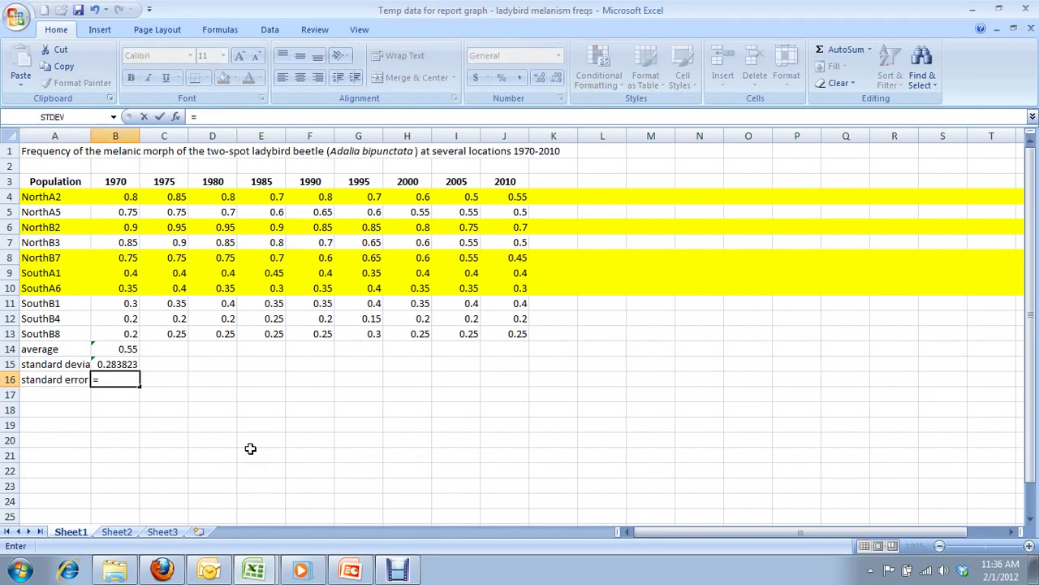
left_click(126, 364)
type("/sqrt(")
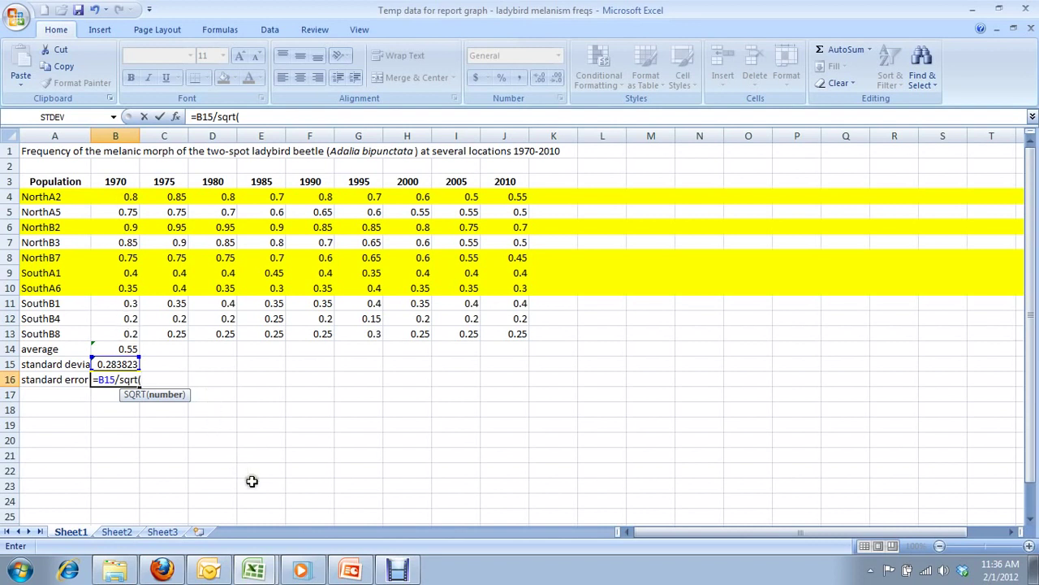
type("10)")
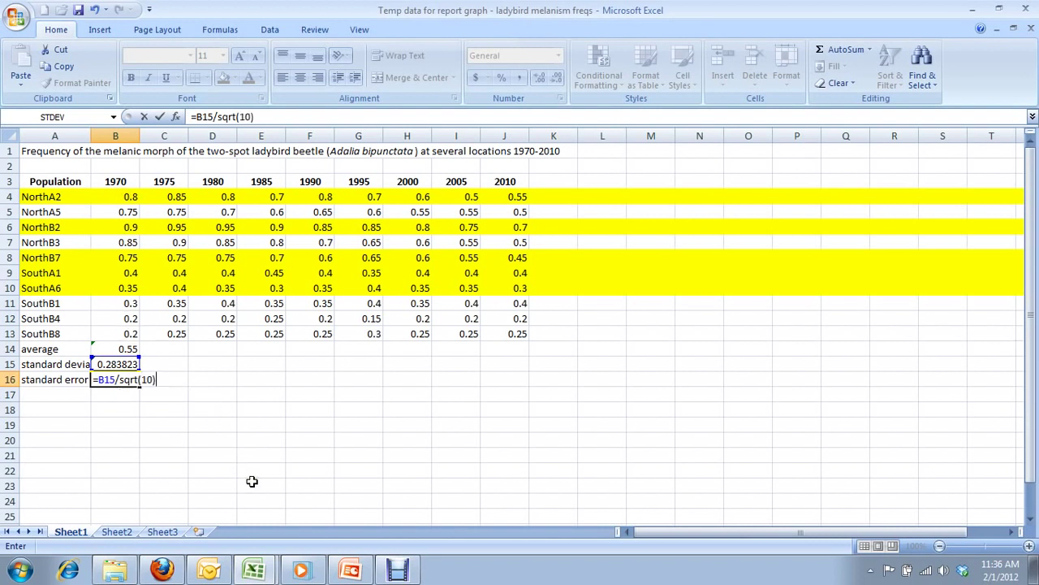
key("Return")
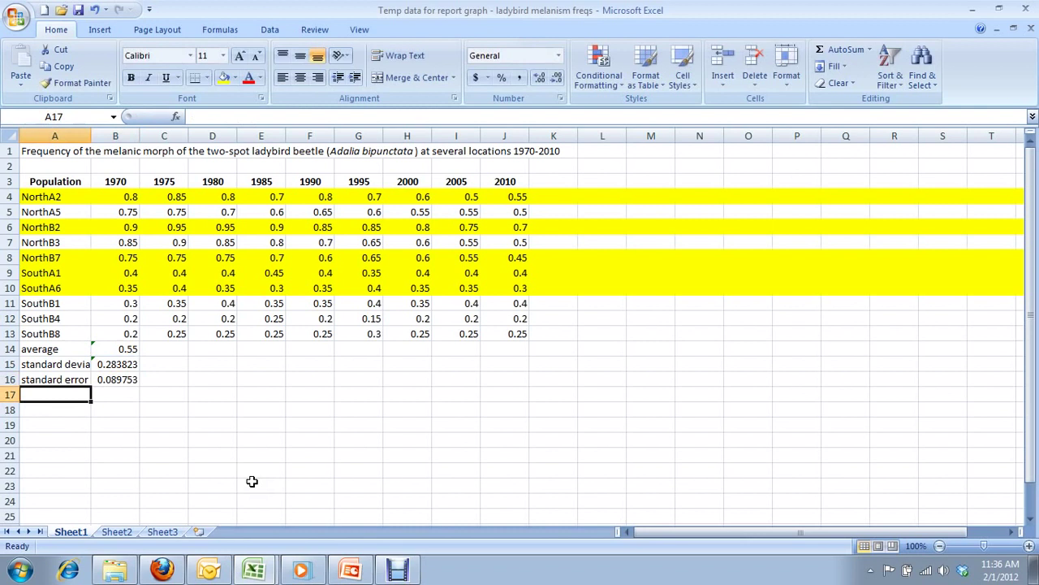
Copy the three summary formulas in B14:B16 across to column J and check the 1990 average and standard deviation formulas
key("Right")
key("Up")
key("shift+Up")
key("shift+Up")
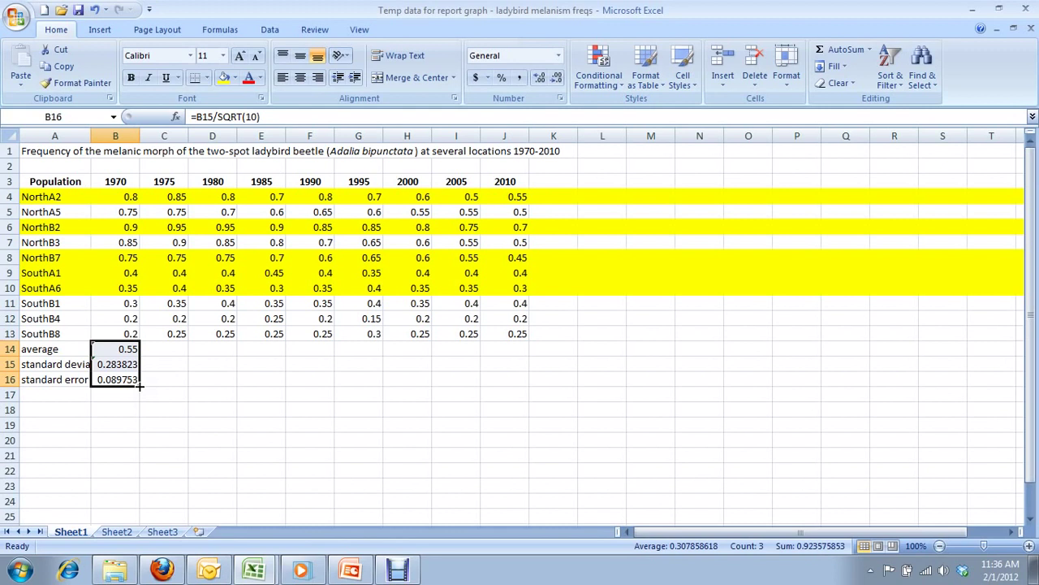
left_click_drag(140, 386, 526, 386)
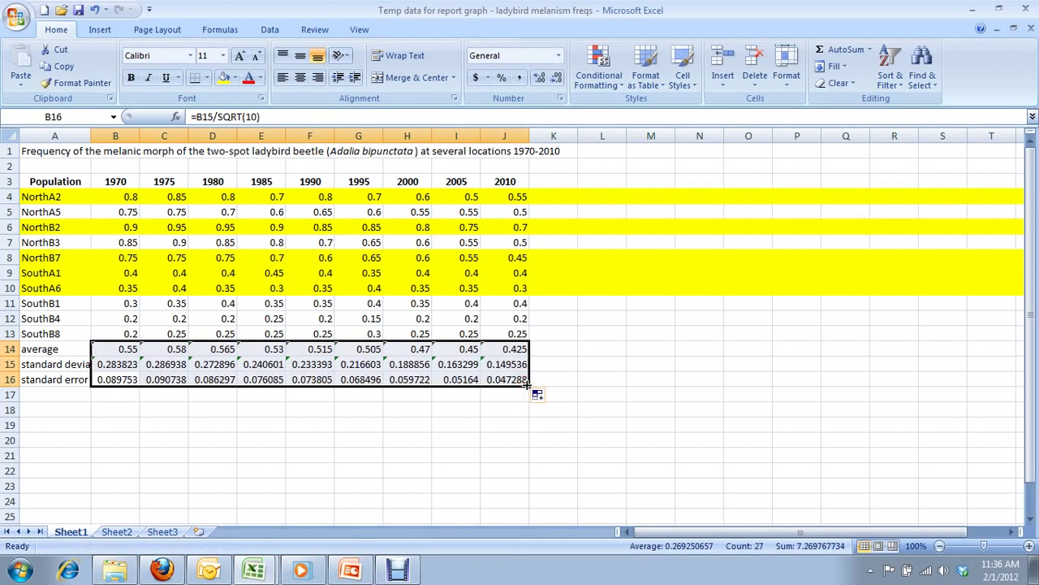
left_click(315, 349)
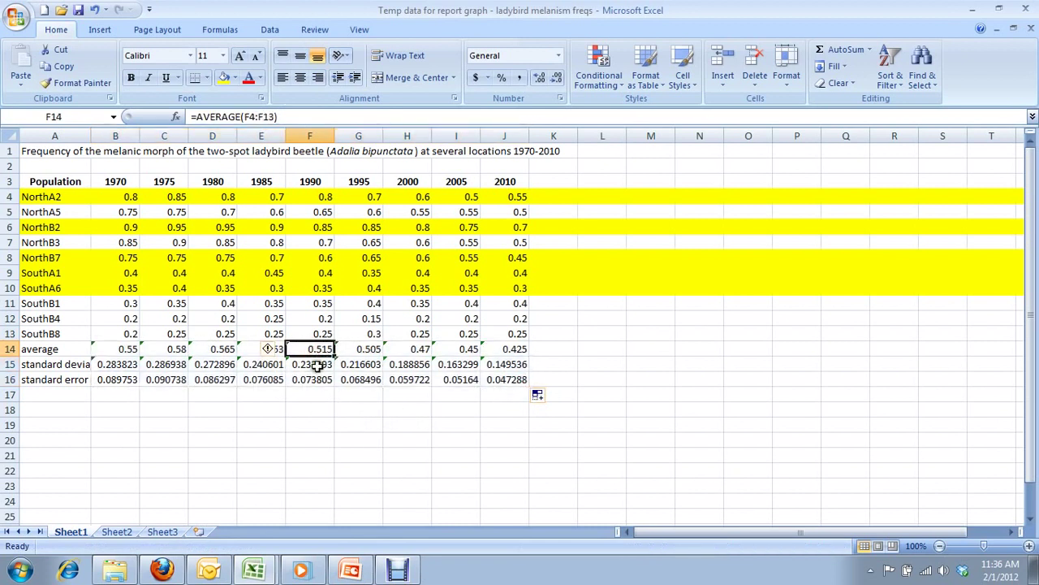
left_click(317, 366)
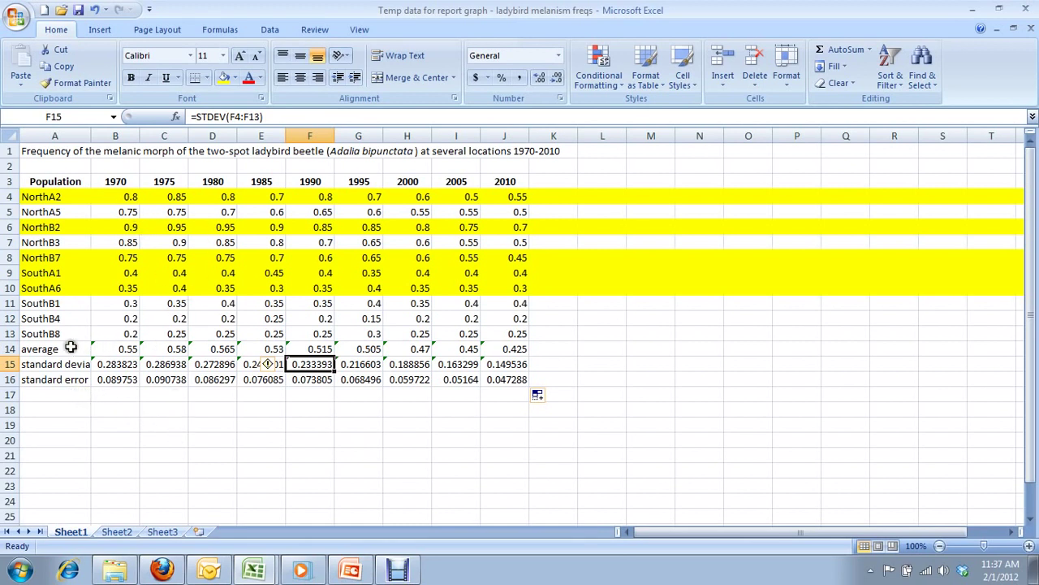
Highlight the whole average row 14 with a light green fill
left_click(11, 349)
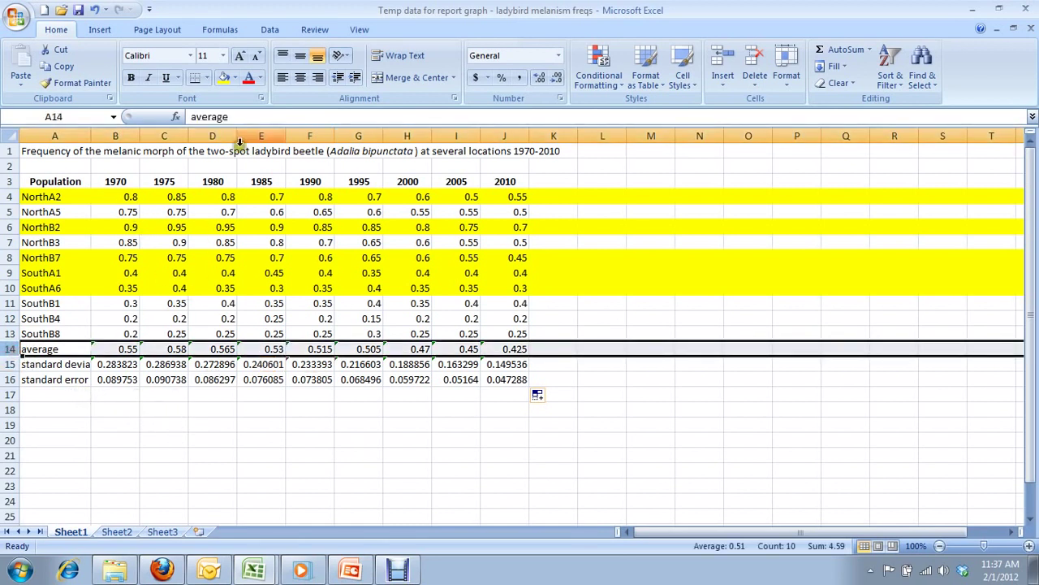
left_click(235, 77)
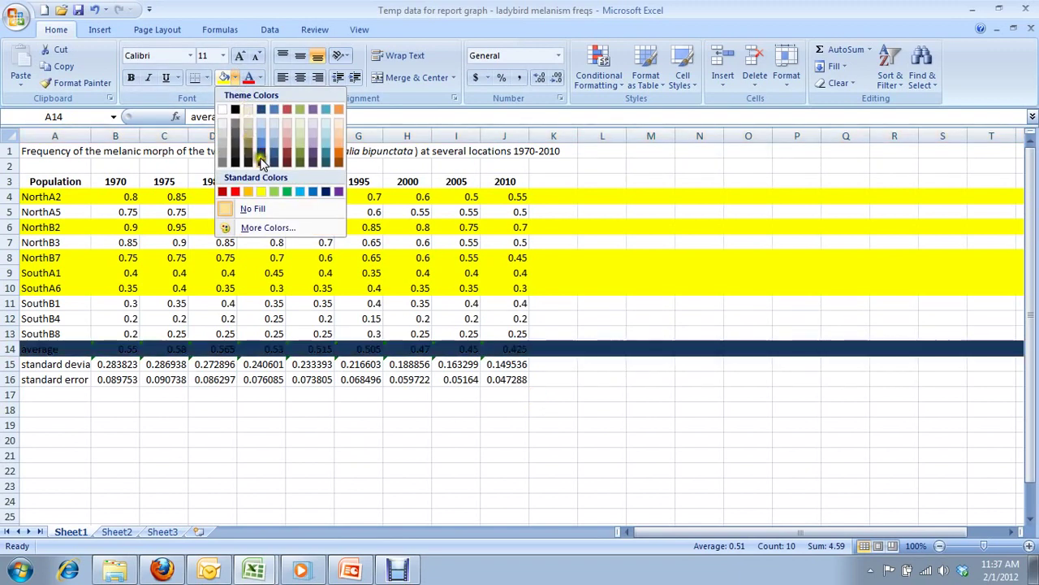
left_click(275, 192)
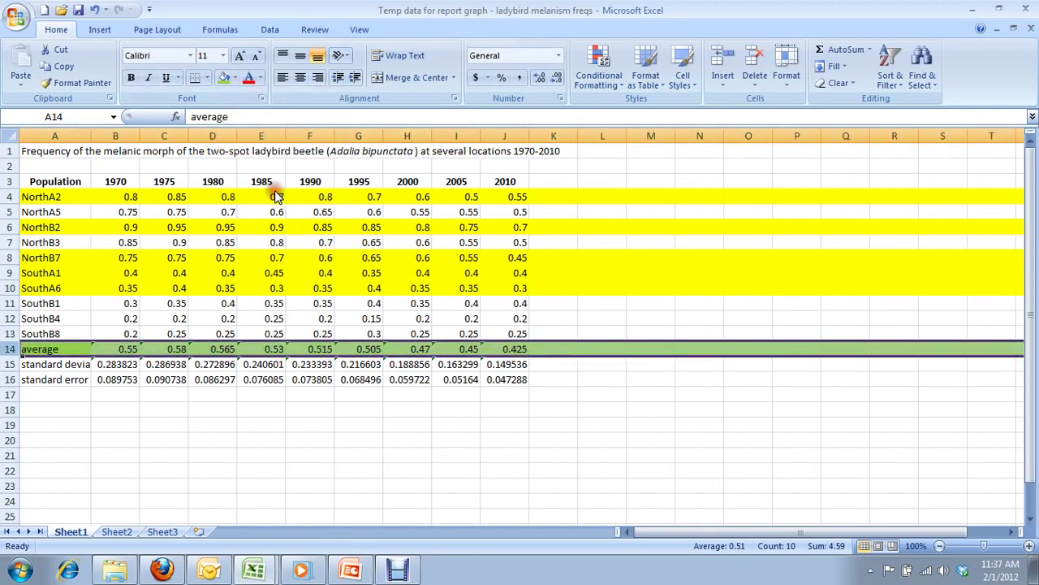
left_click(68, 393)
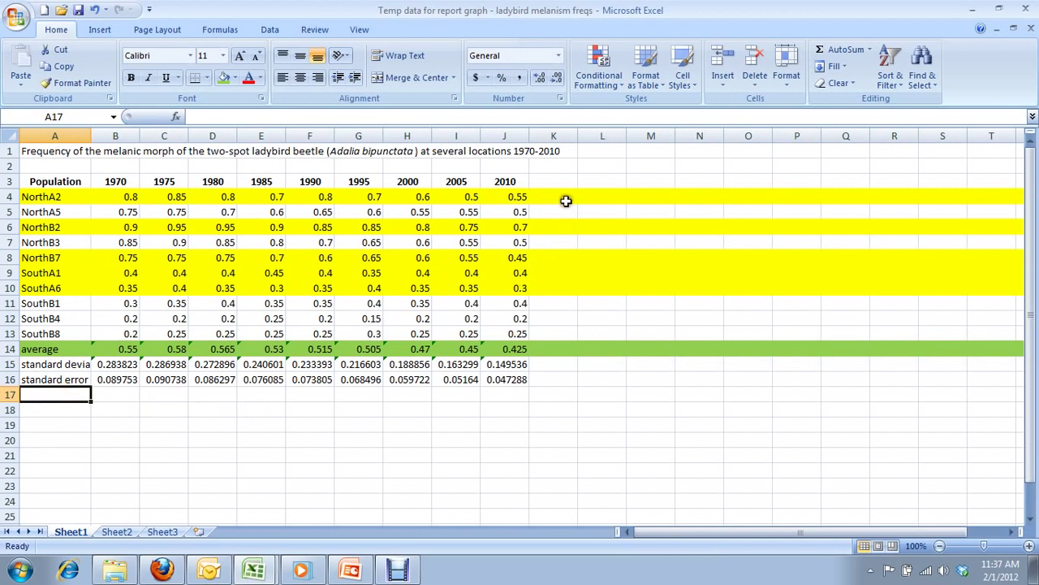
Insert an empty 2-D line chart with markers and place it beside the data table, starting around column K
left_click(592, 180)
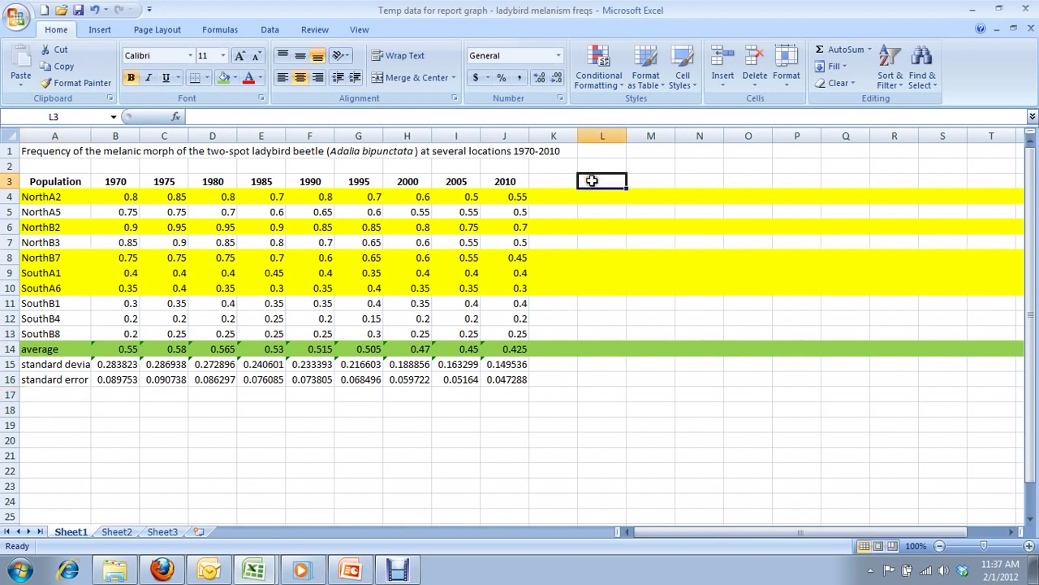
left_click(99, 35)
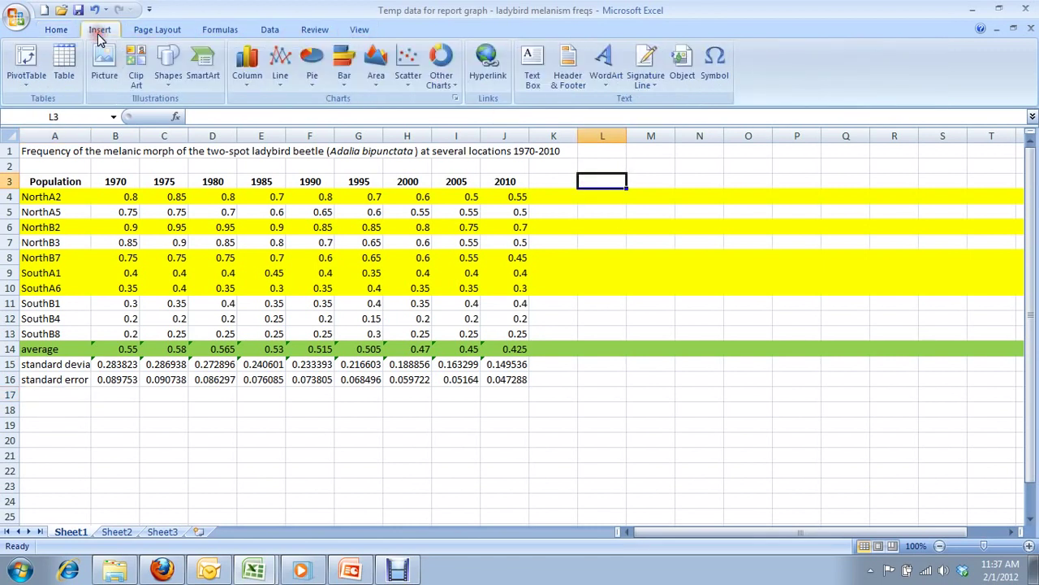
left_click(280, 81)
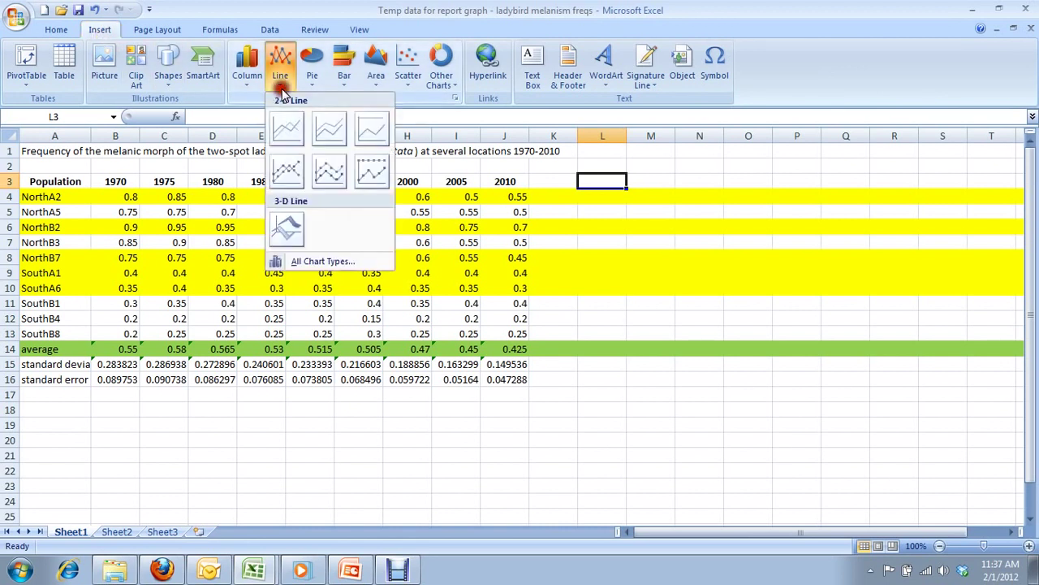
left_click(288, 172)
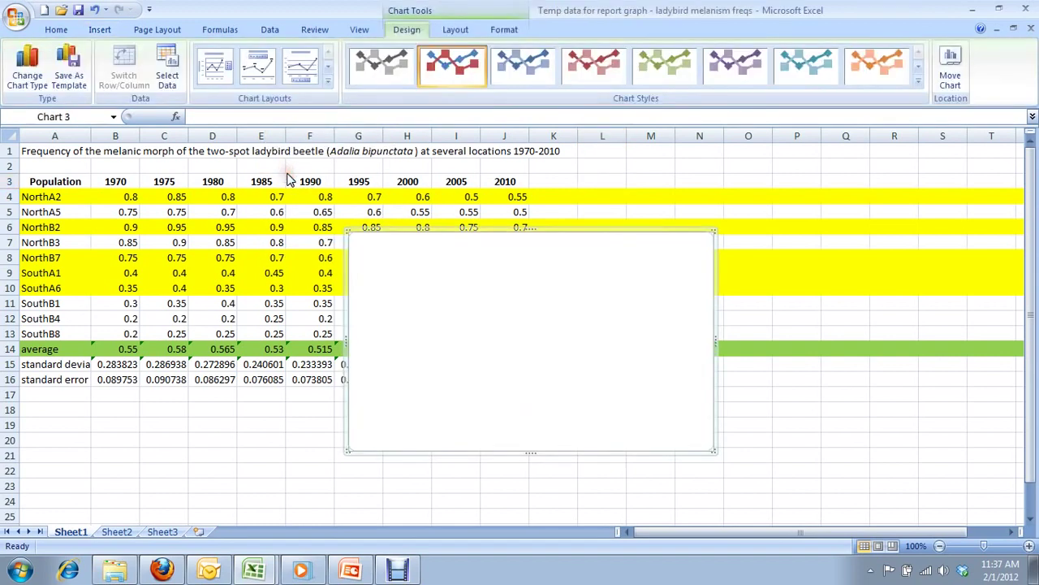
left_click_drag(412, 225, 570, 167)
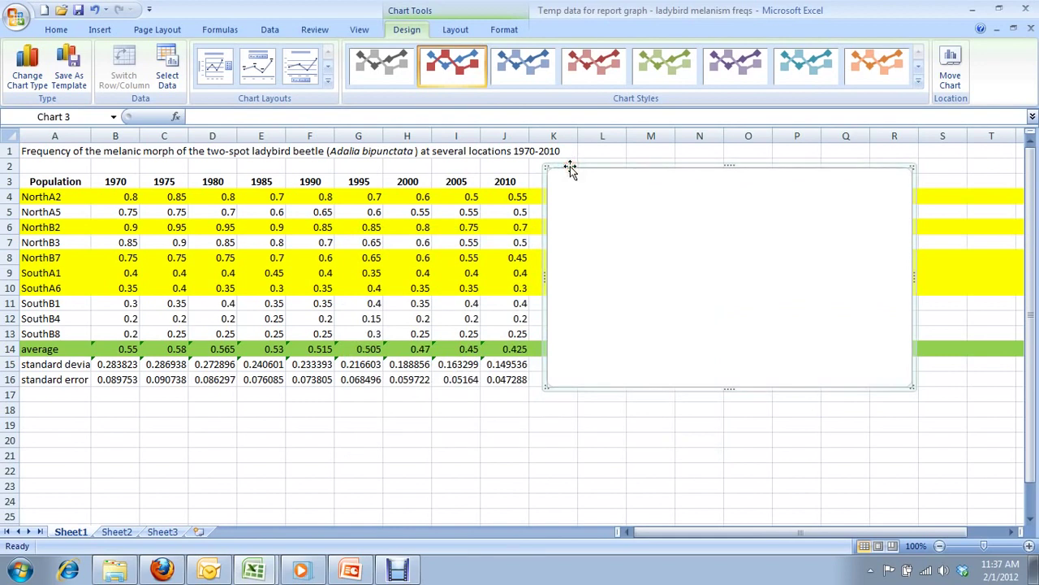
Set the chart's data range to A3:J4, A6:J6, A8:J10 and A14:J14, covering the year headers, yellow populations and average
left_click(170, 81)
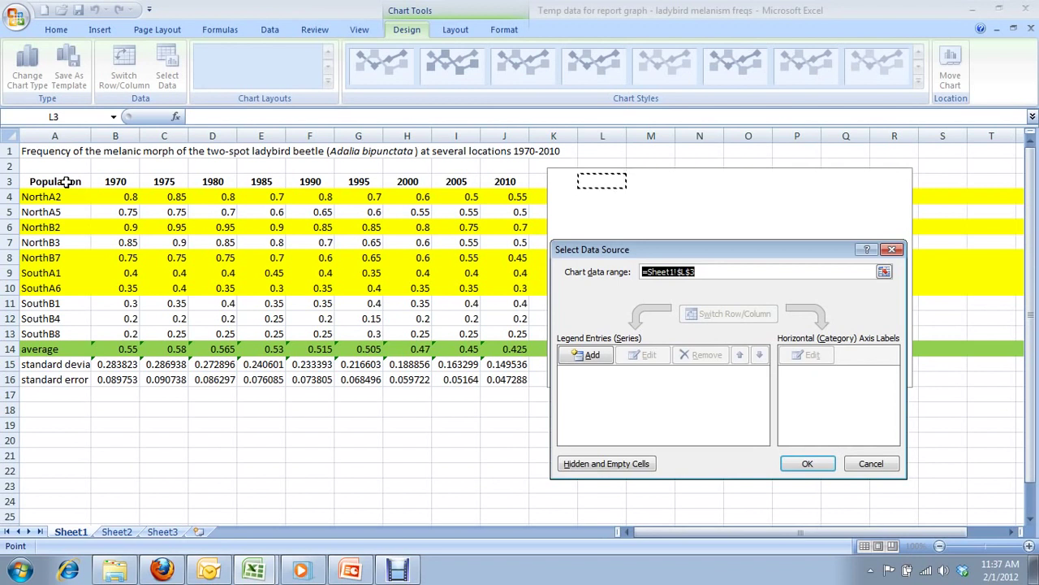
left_click_drag(66, 181, 503, 197)
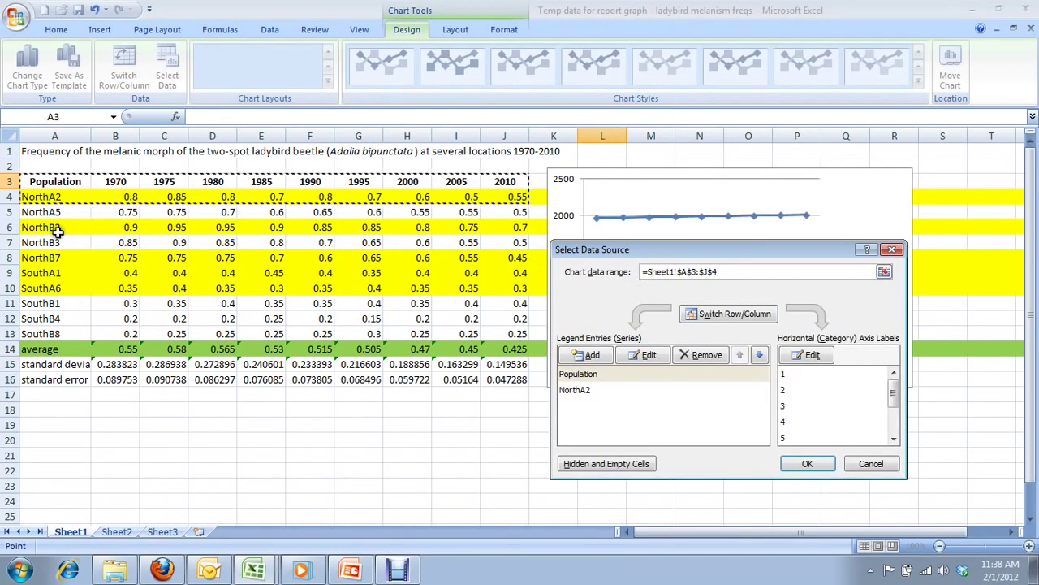
left_click_drag(58, 231, 505, 225)
left_click_drag(58, 260, 496, 292)
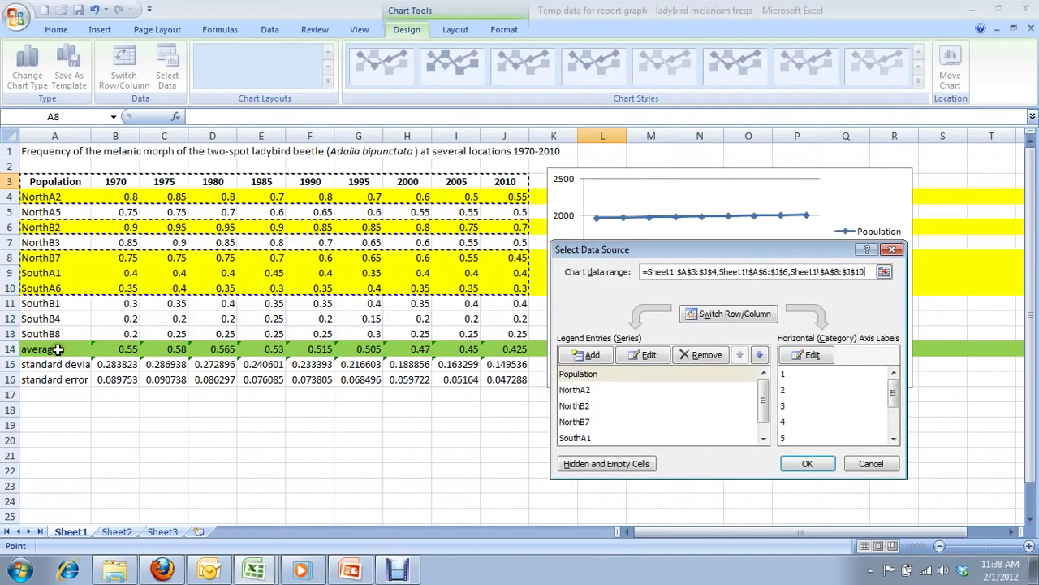
left_click_drag(58, 349, 512, 354)
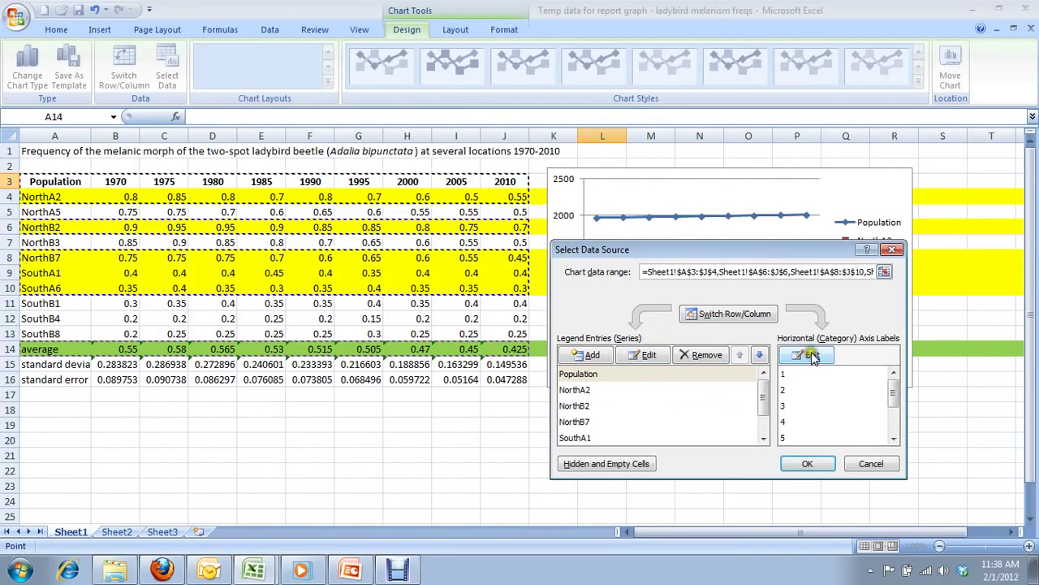
left_click(808, 464)
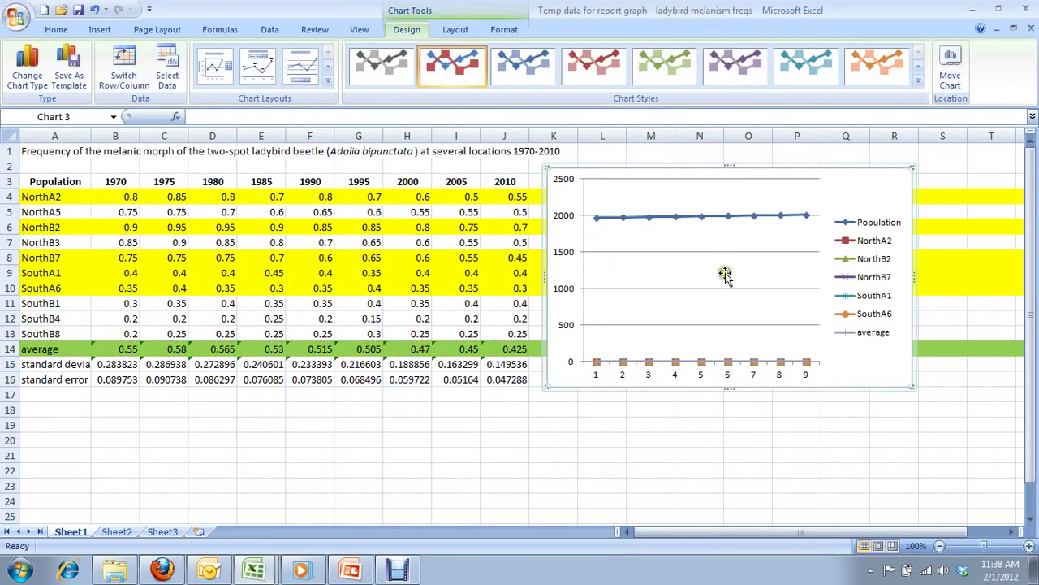
Remove the Population series, which plots the years as data, from the chart's data source
left_click(673, 220)
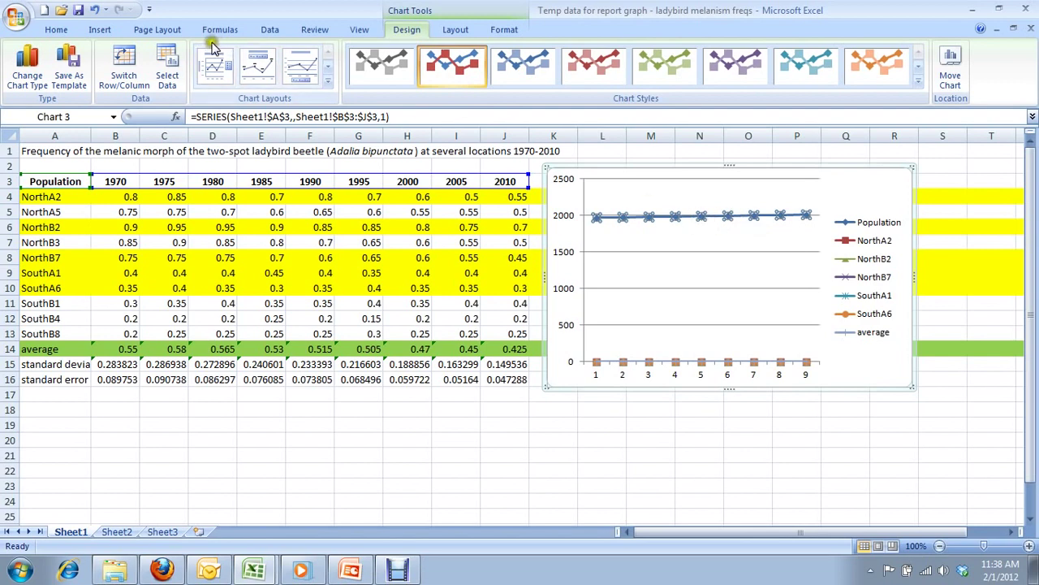
left_click(170, 73)
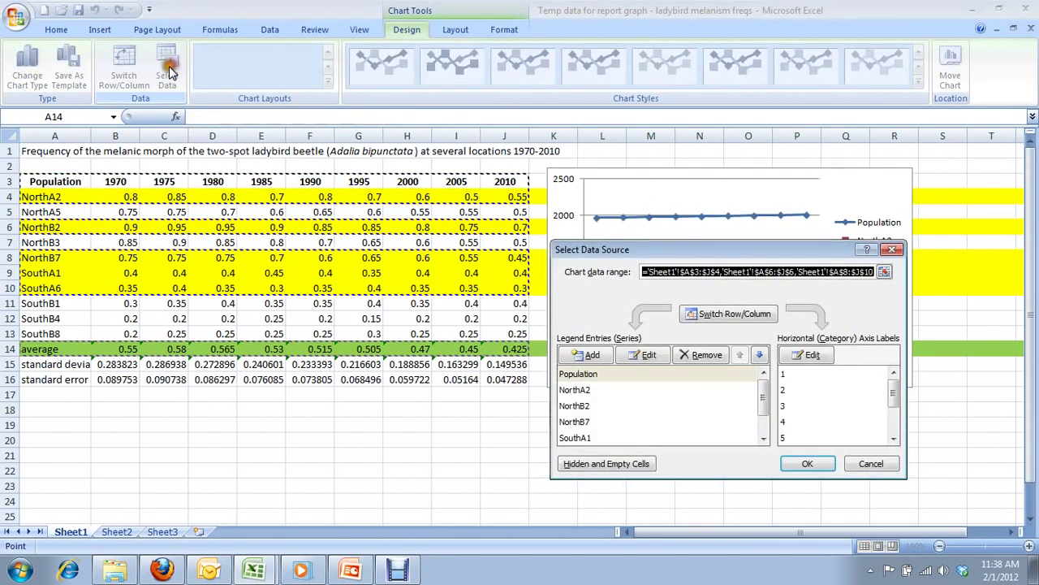
left_click(605, 375)
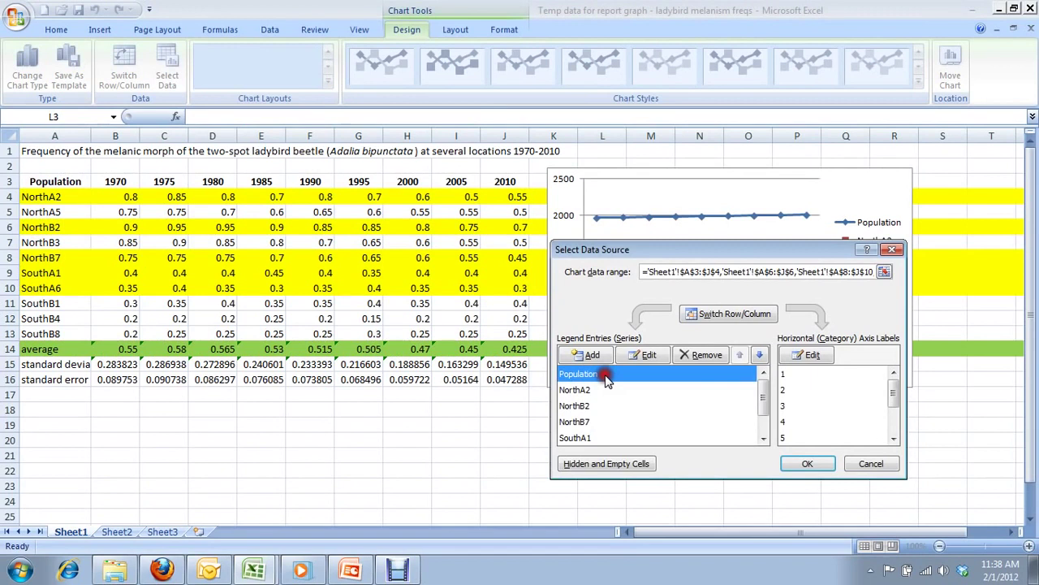
left_click(607, 374)
left_click(689, 356)
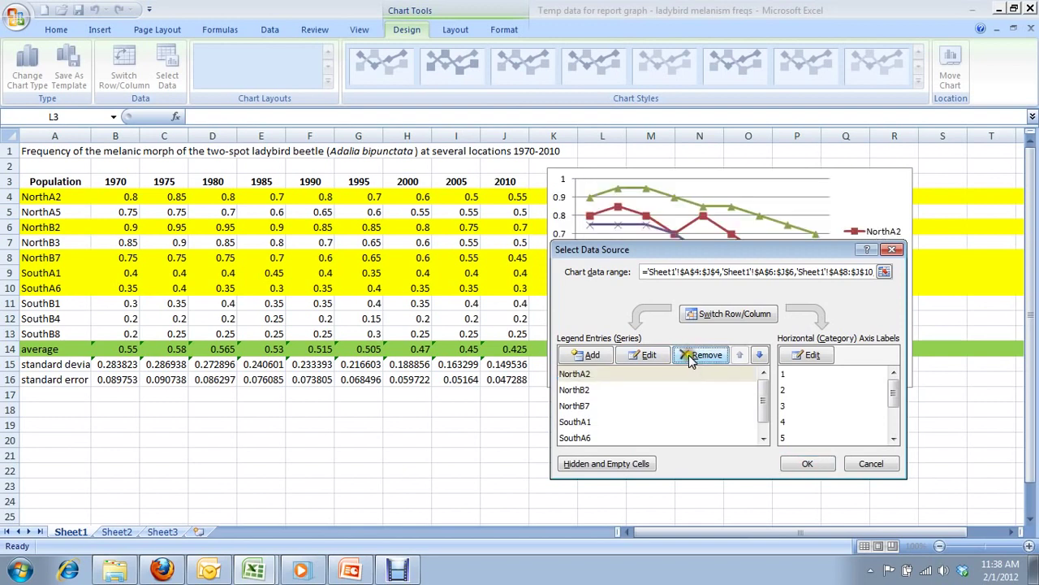
Uncover the chart and set its horizontal axis labels to the years in B3:J3
left_click(673, 252)
left_click_drag(672, 254, 286, 217)
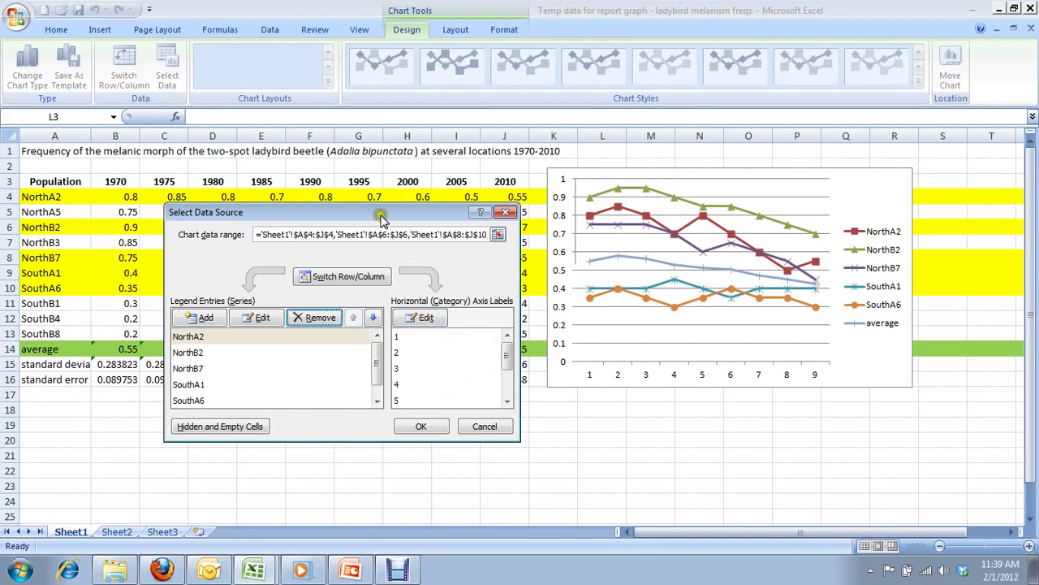
left_click_drag(382, 219, 403, 263)
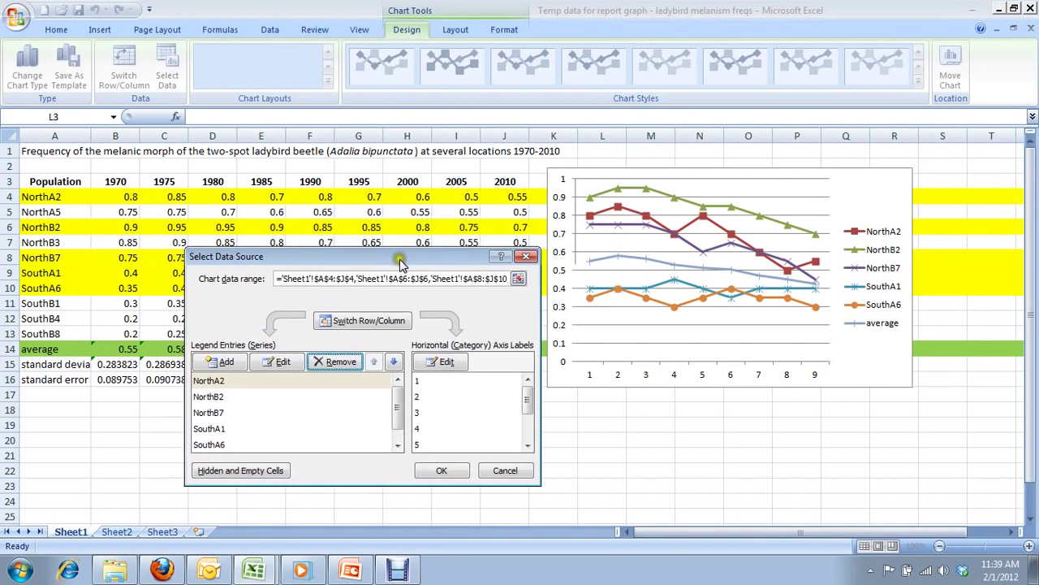
left_click(446, 362)
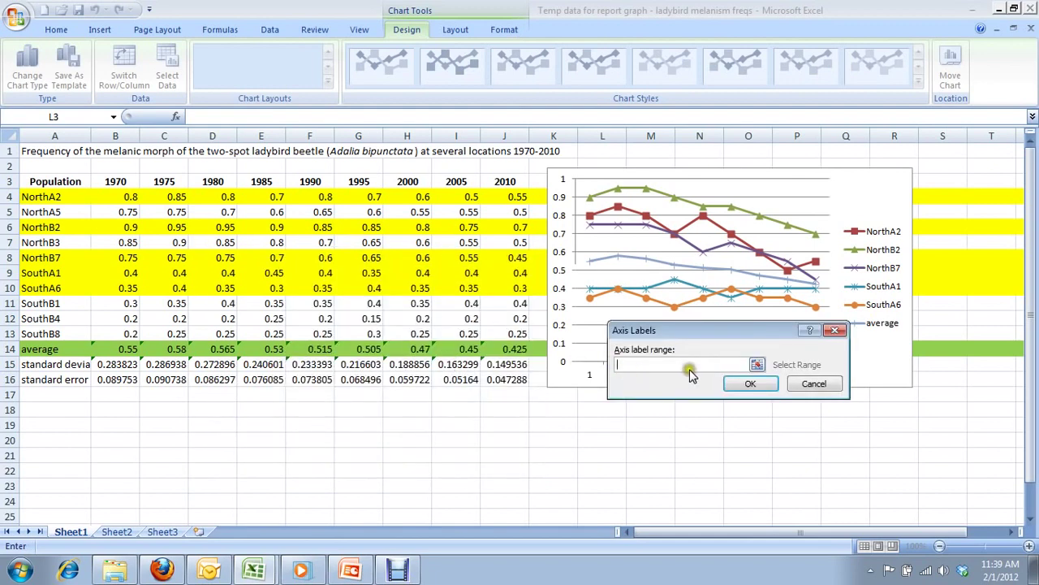
left_click(756, 366)
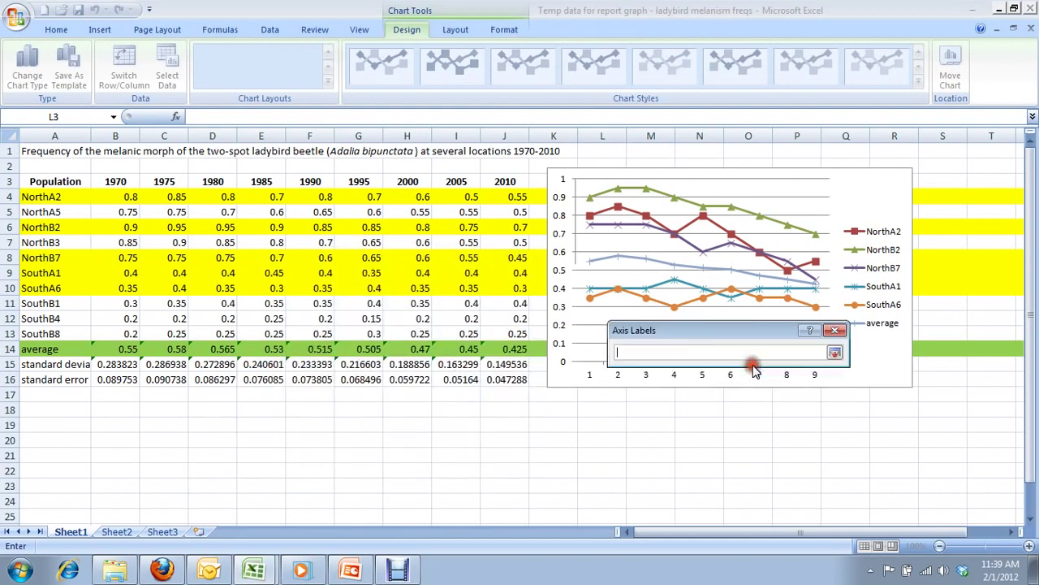
left_click_drag(120, 181, 494, 190)
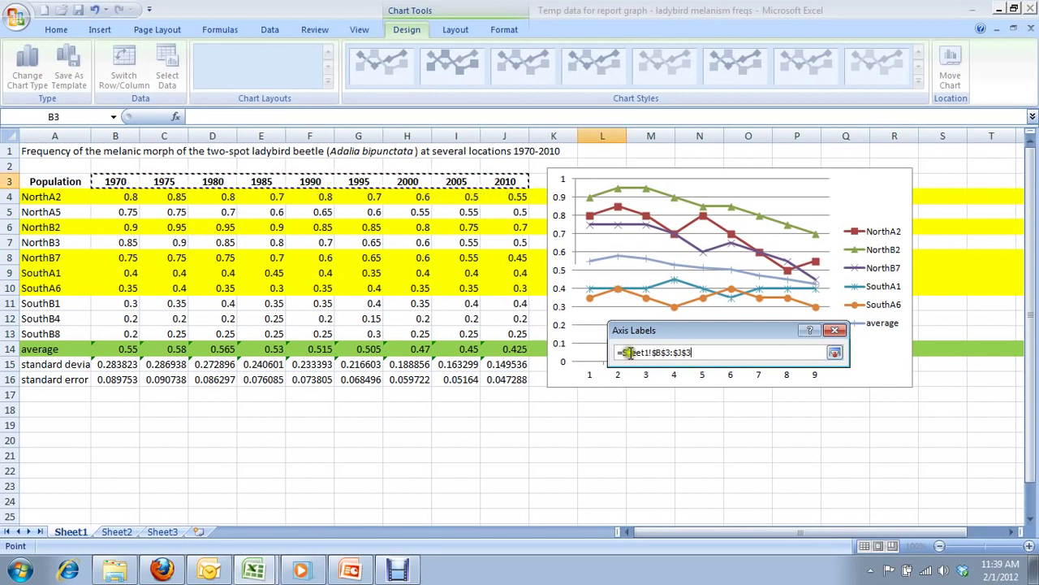
left_click(834, 356)
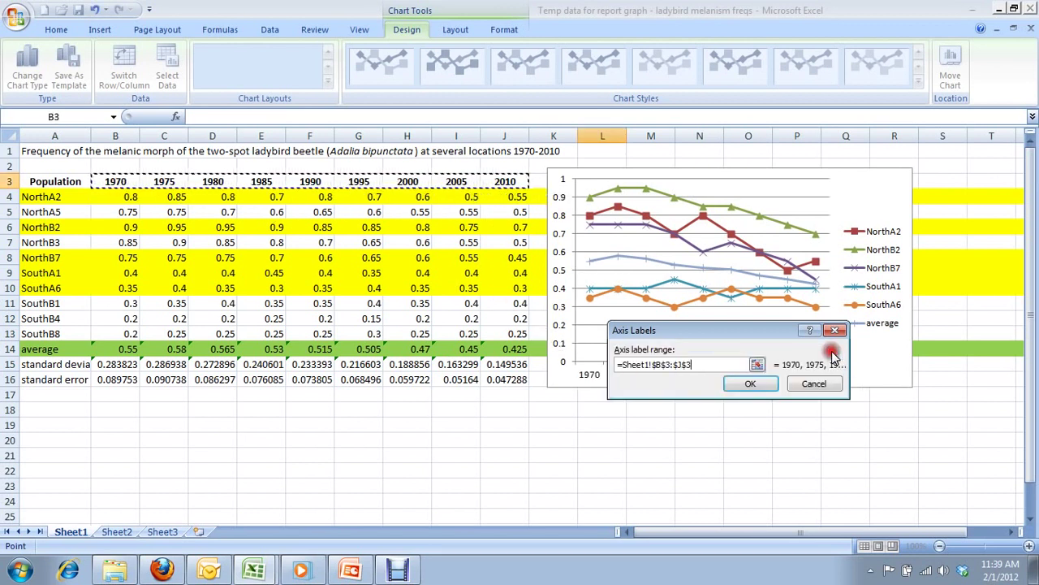
left_click(758, 385)
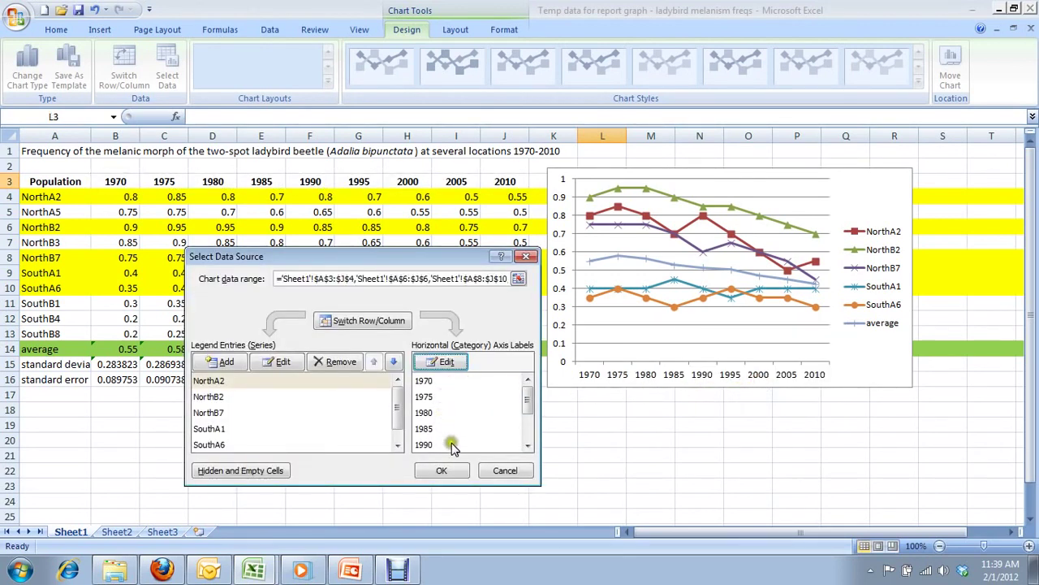
Accept the chart's data source settings and delete the horizontal gridlines from the plot area
left_click(442, 471)
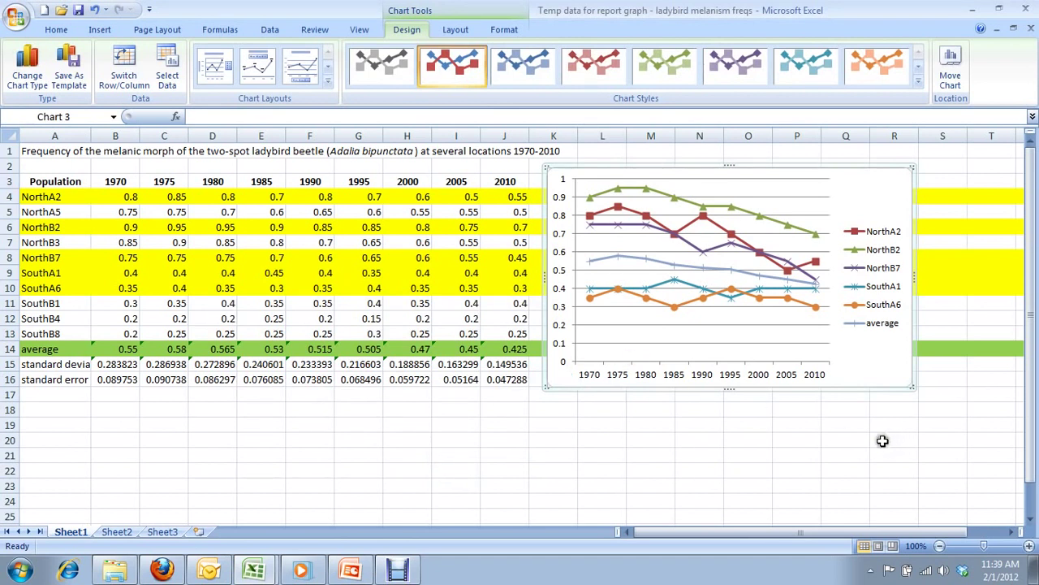
left_click(747, 345)
key("Delete")
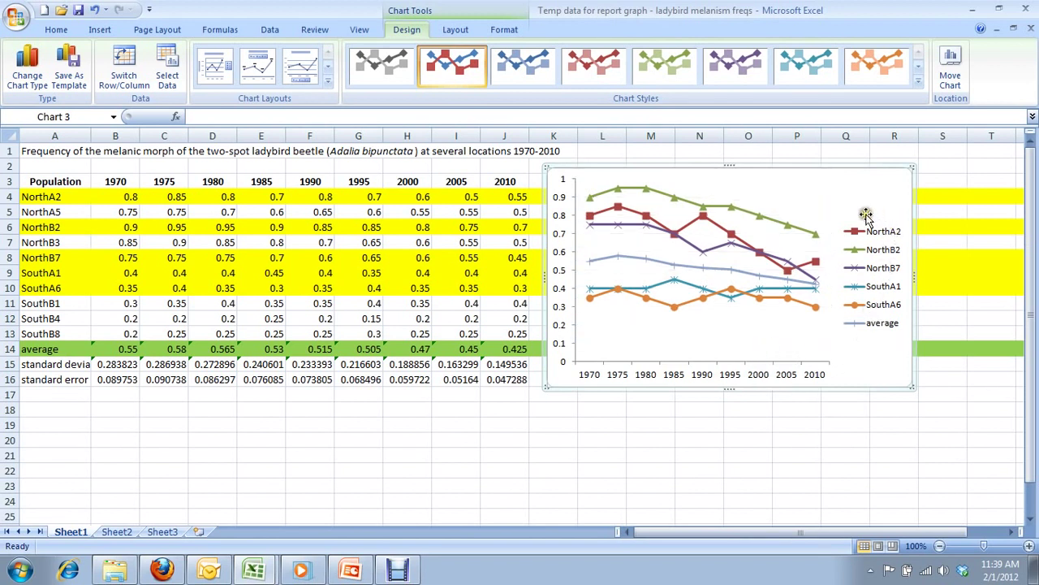
left_click(874, 242)
Add vertical error bars in both directions to the average series, using a custom error amount
left_click(634, 262)
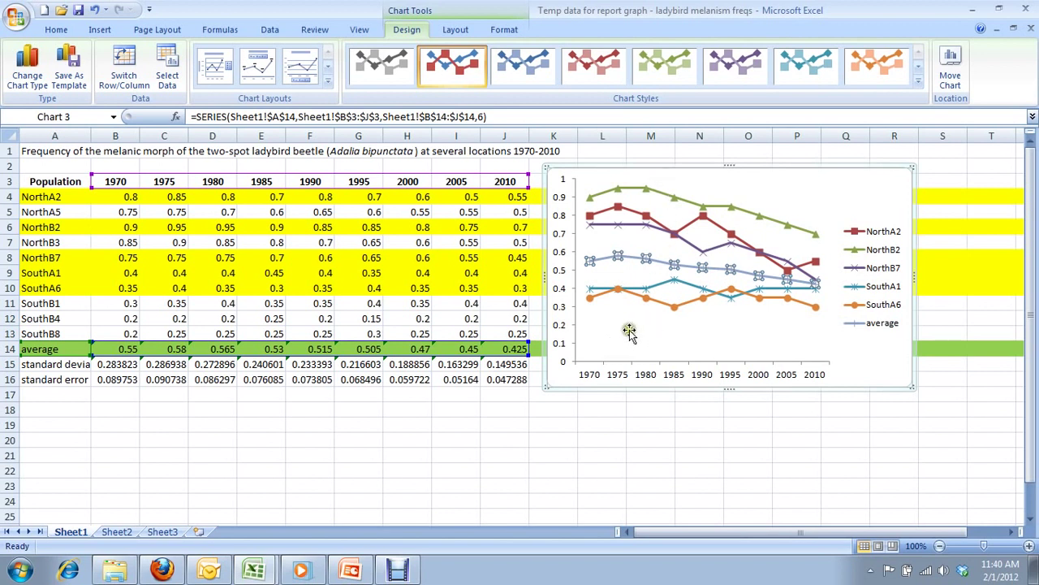
left_click(464, 35)
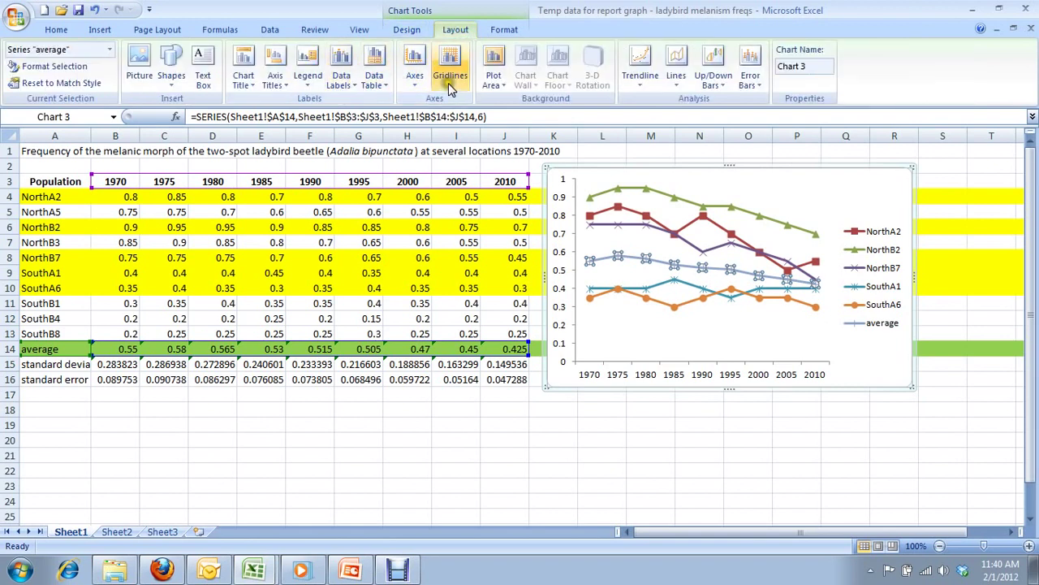
left_click(759, 89)
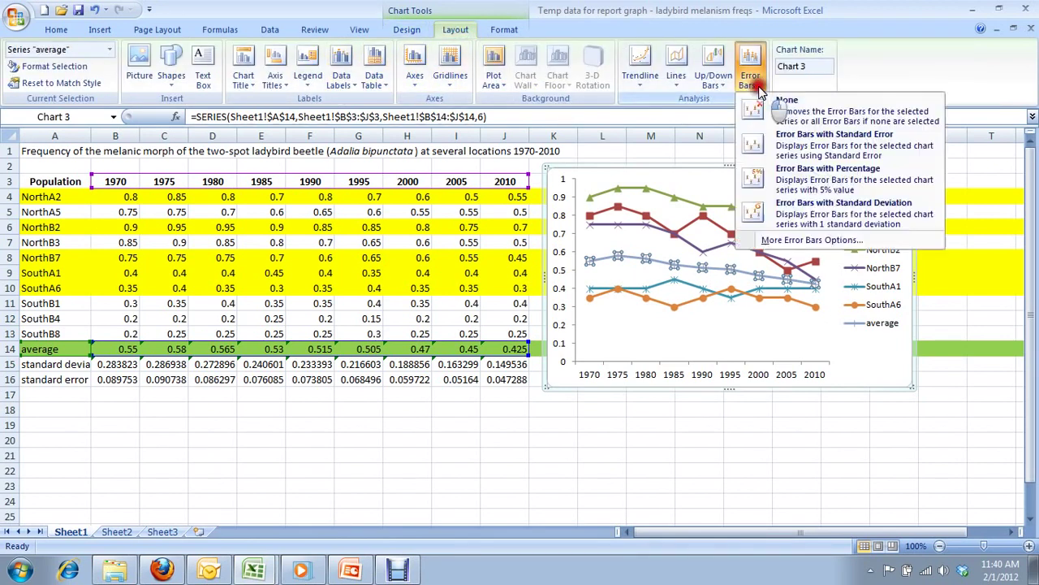
left_click(795, 240)
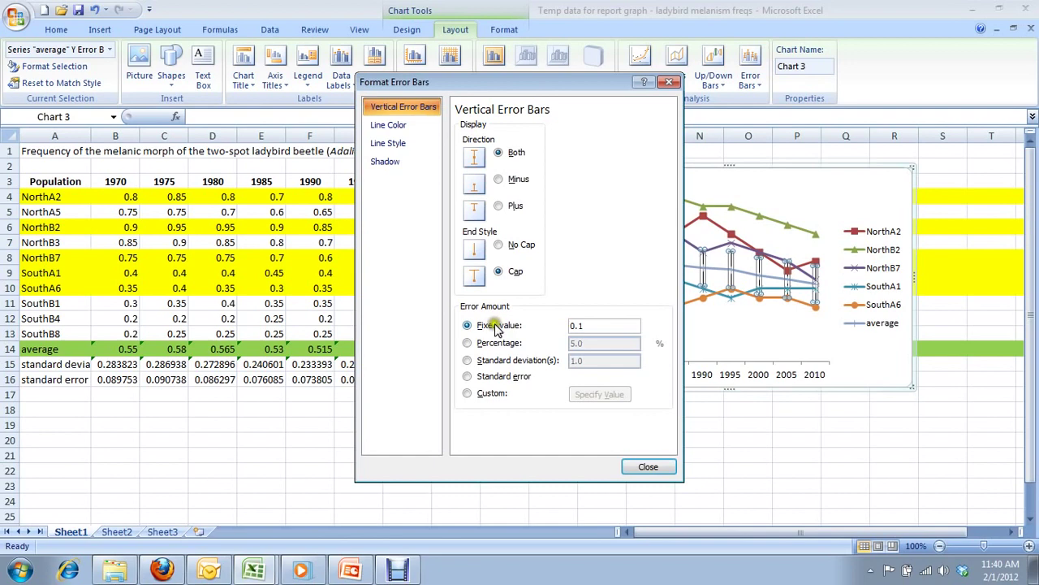
left_click(468, 393)
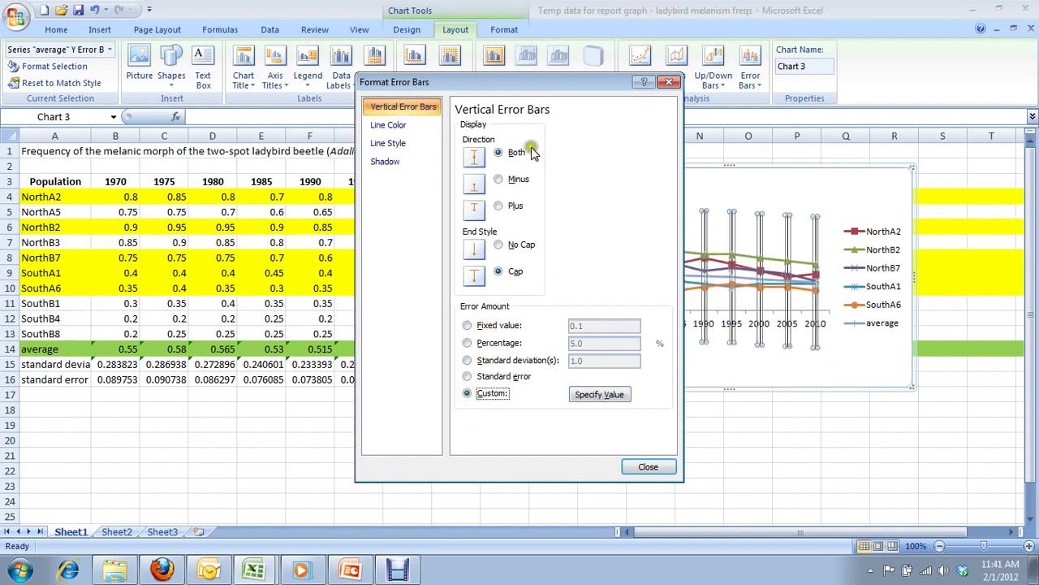
Uncover the data table and set the custom positive error value to the standard errors in B16:J16
left_click_drag(521, 79, 837, 76)
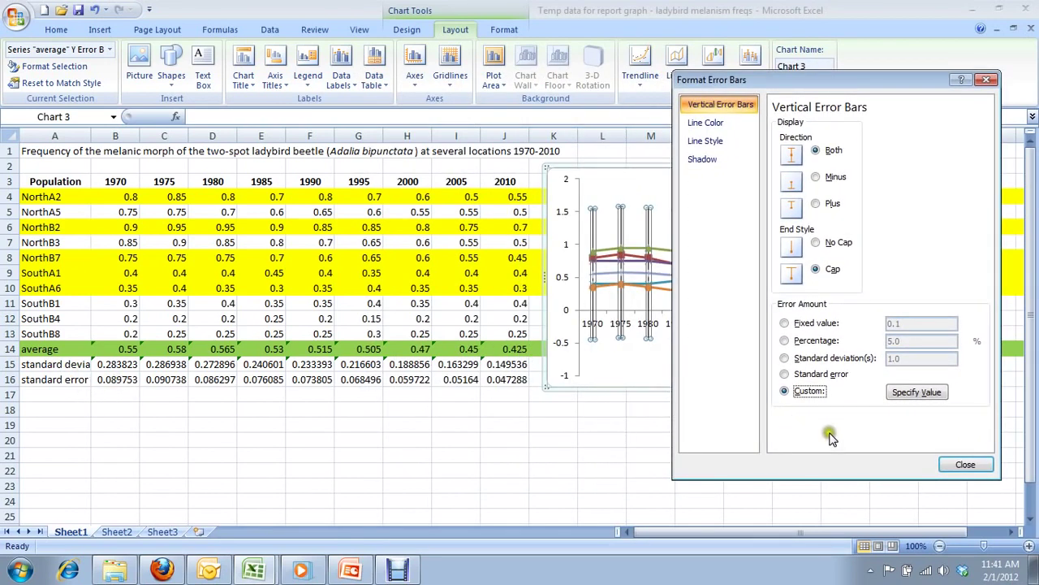
left_click(916, 393)
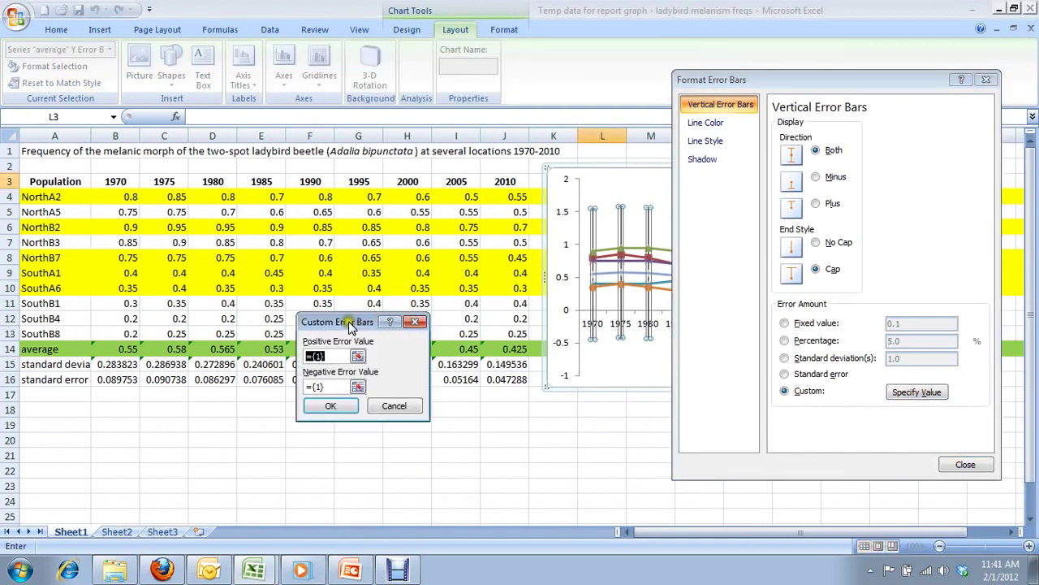
left_click_drag(349, 322, 353, 219)
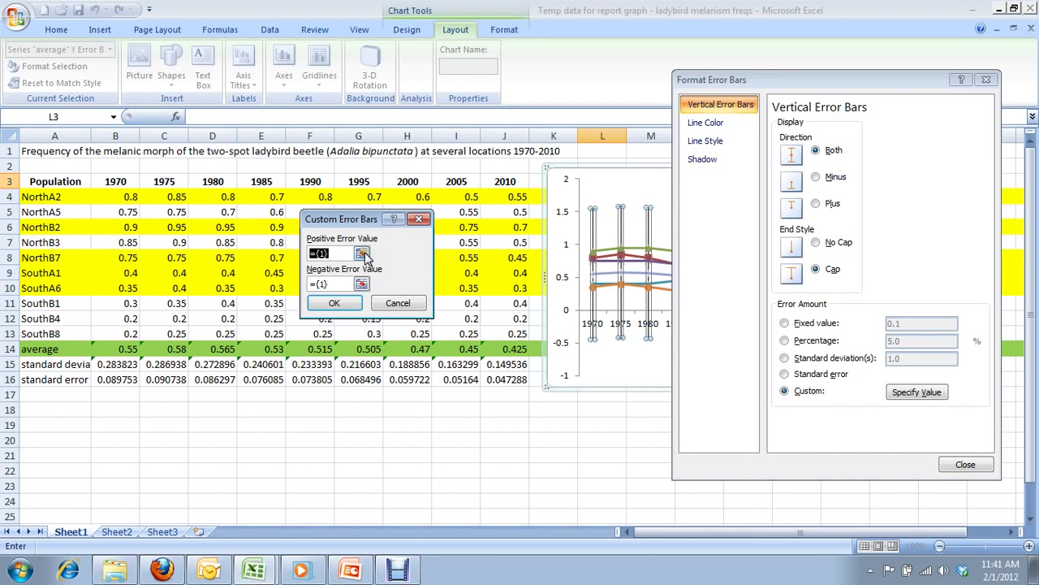
left_click(362, 255)
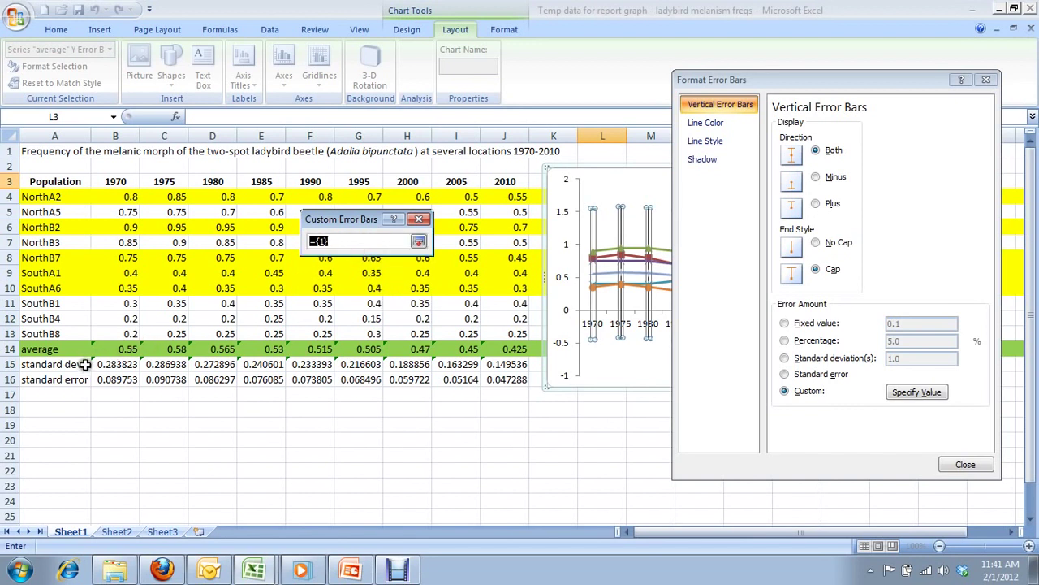
left_click_drag(115, 380, 496, 378)
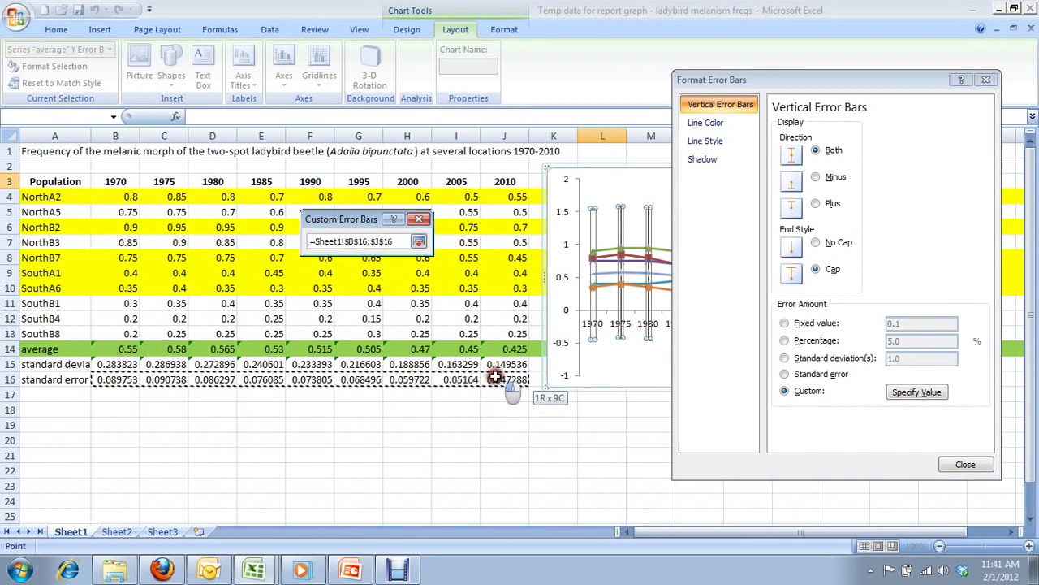
left_click(418, 241)
Set the custom negative error value to the standard errors in B16:J16 and finish formatting the error bars
left_click(361, 283)
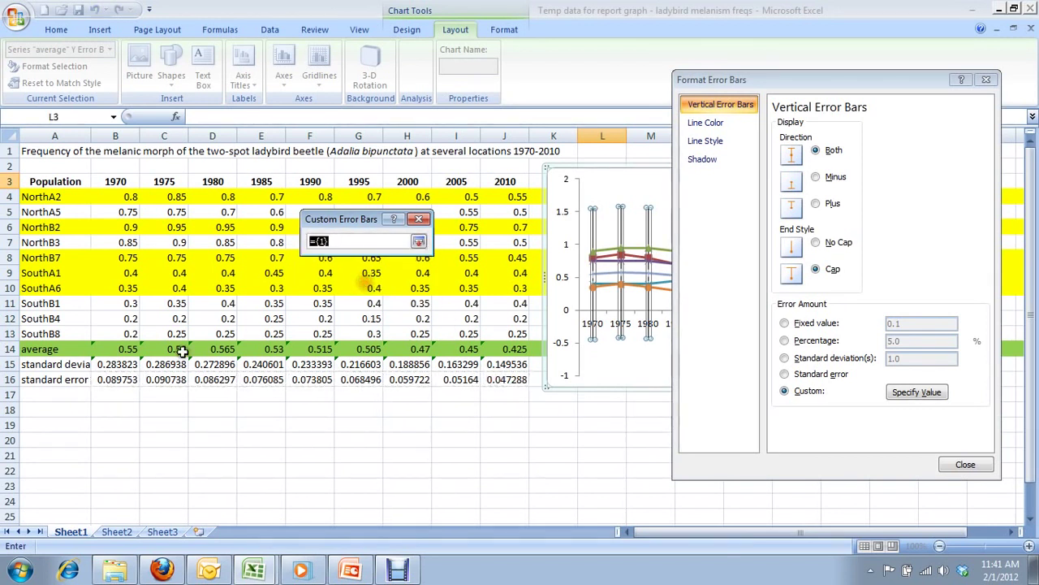
left_click_drag(128, 379, 506, 380)
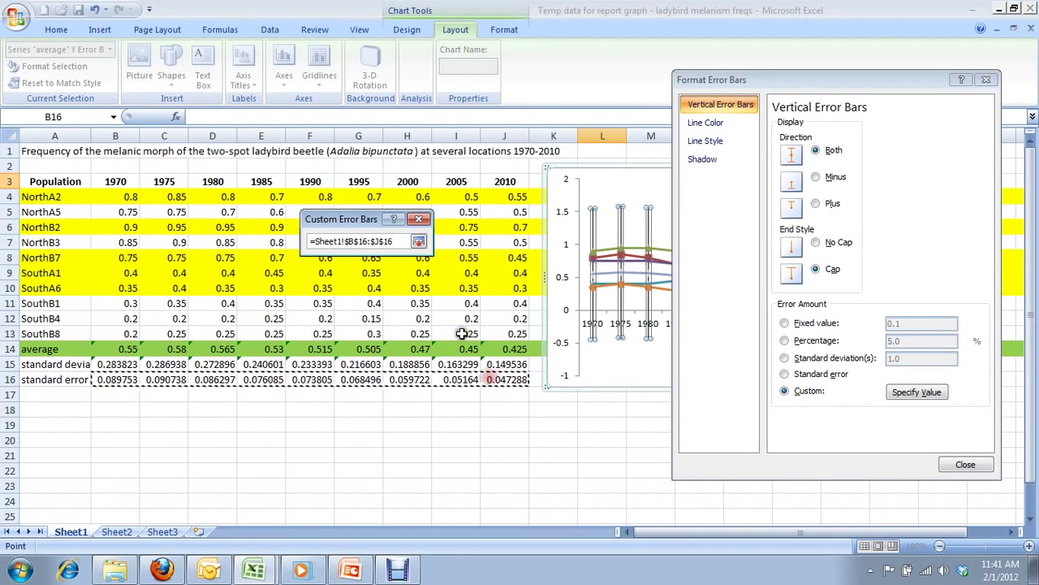
left_click(420, 242)
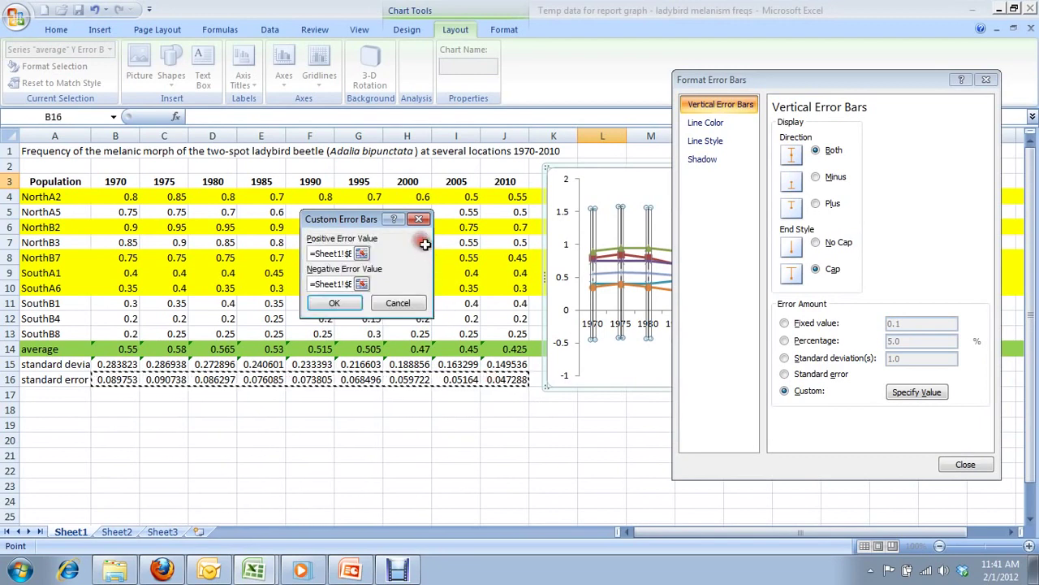
left_click(352, 306)
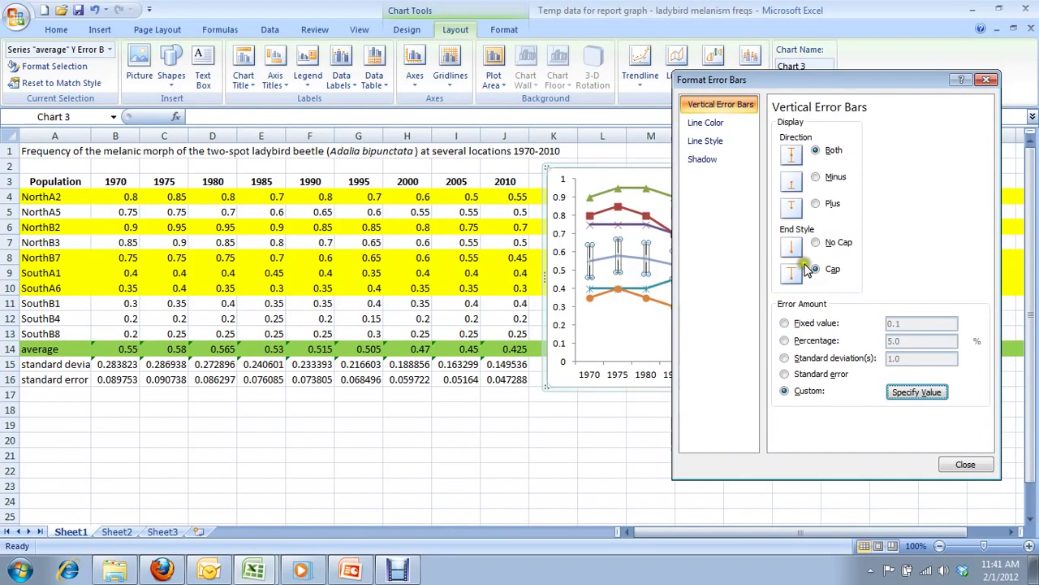
left_click(965, 466)
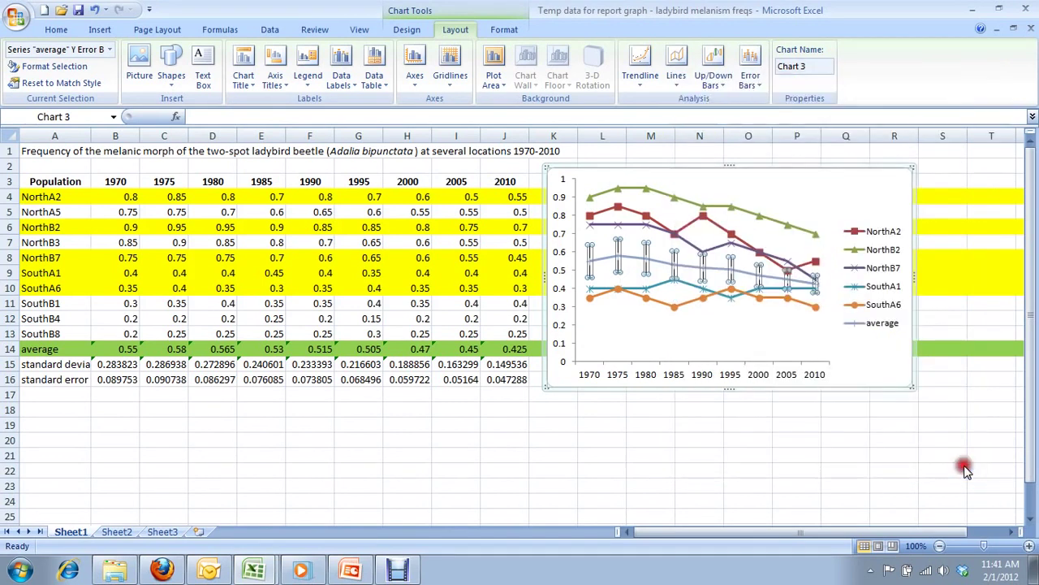
left_click(911, 355)
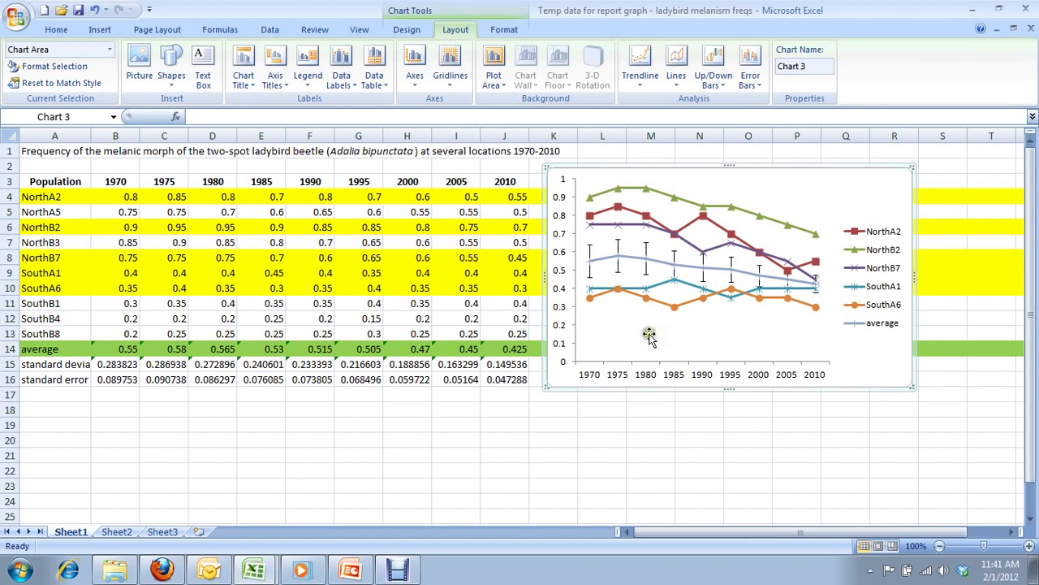
Give the NorthB2 series markers a solid grey fill
left_click(638, 193)
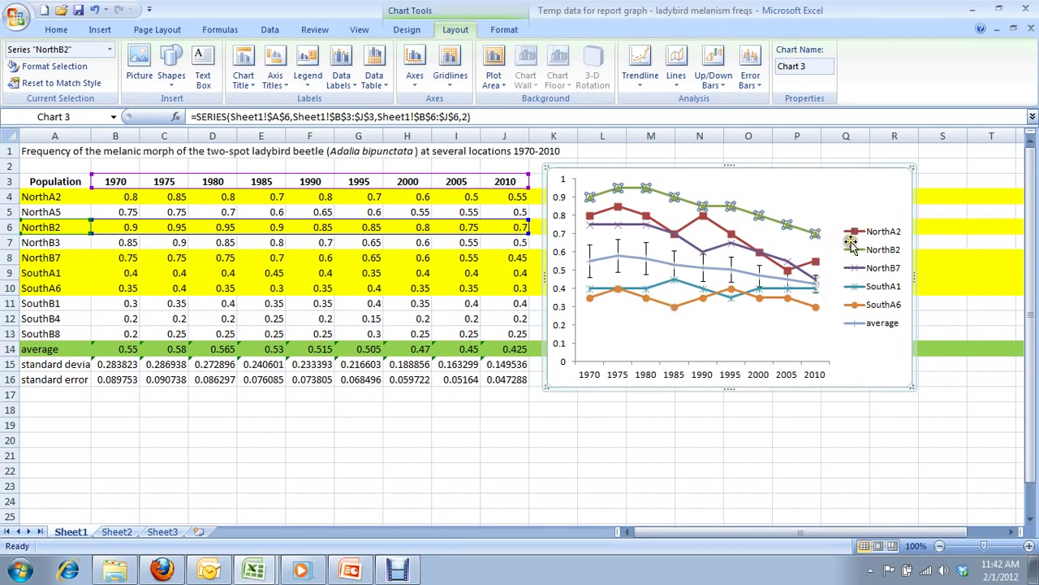
right_click(663, 193)
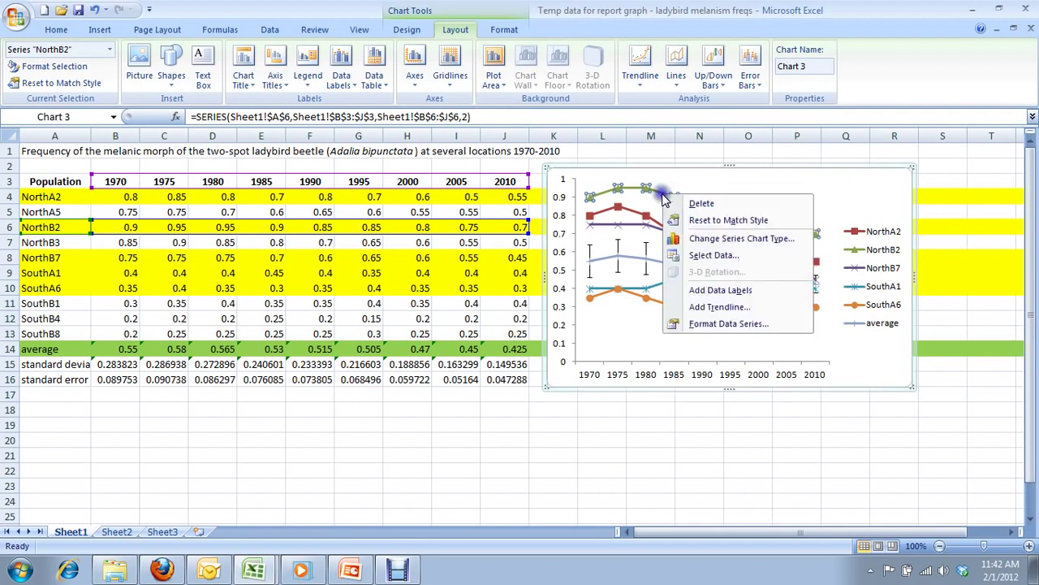
left_click(706, 323)
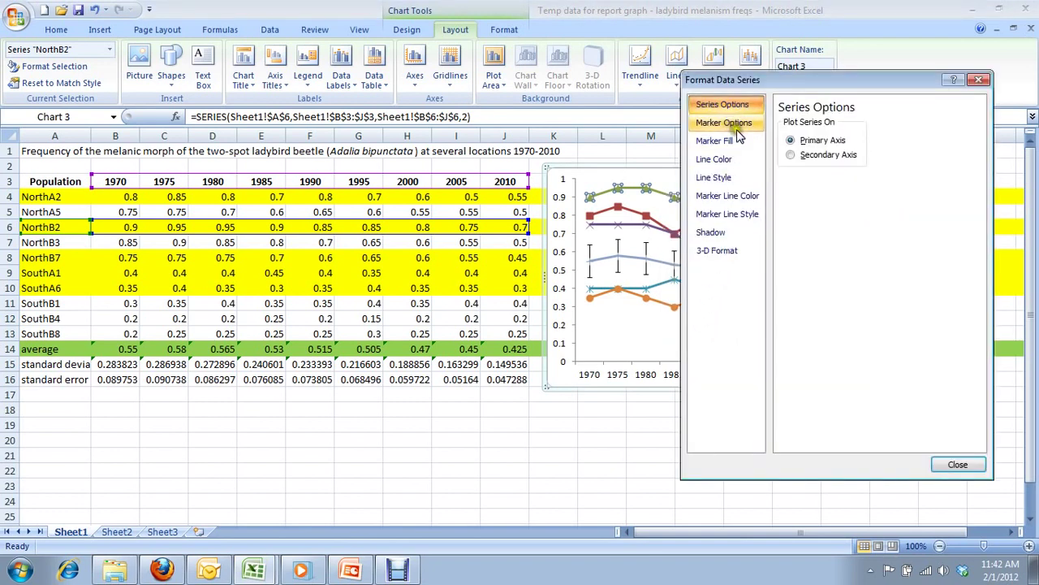
left_click(719, 141)
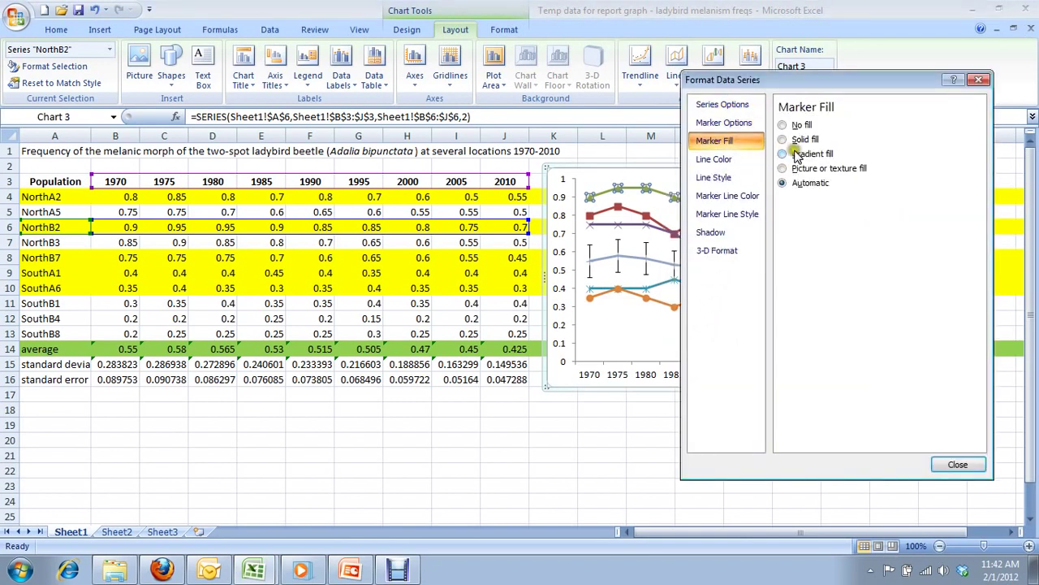
left_click(784, 139)
left_click(846, 205)
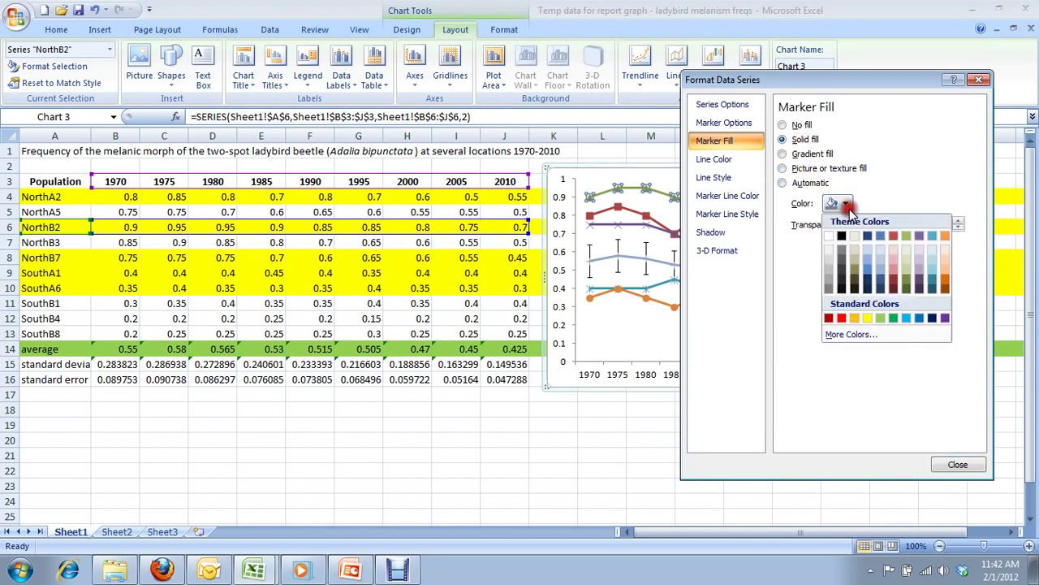
left_click(844, 254)
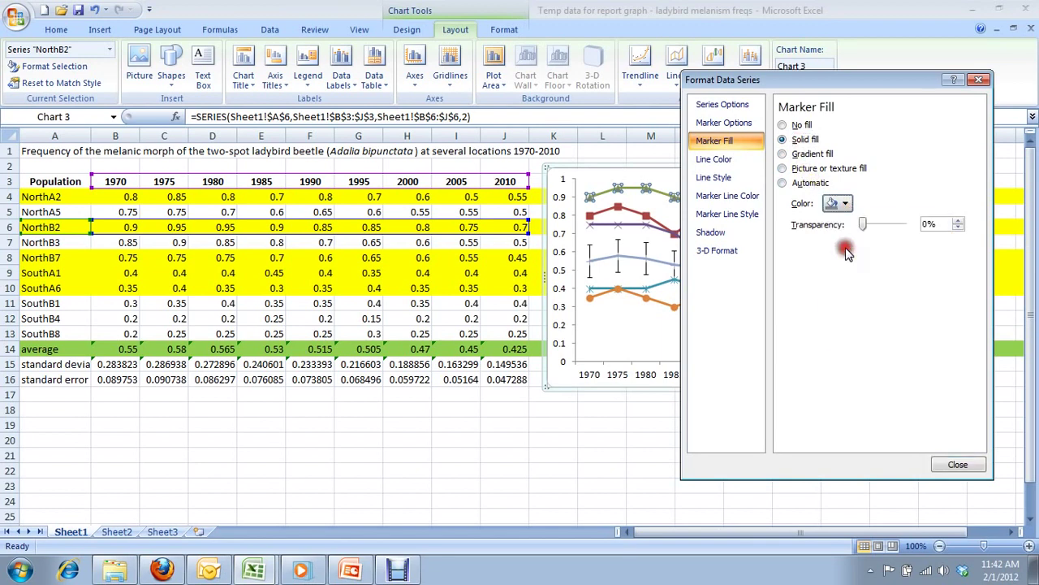
Set the NorthB2 series line to a solid grey colour
left_click(714, 159)
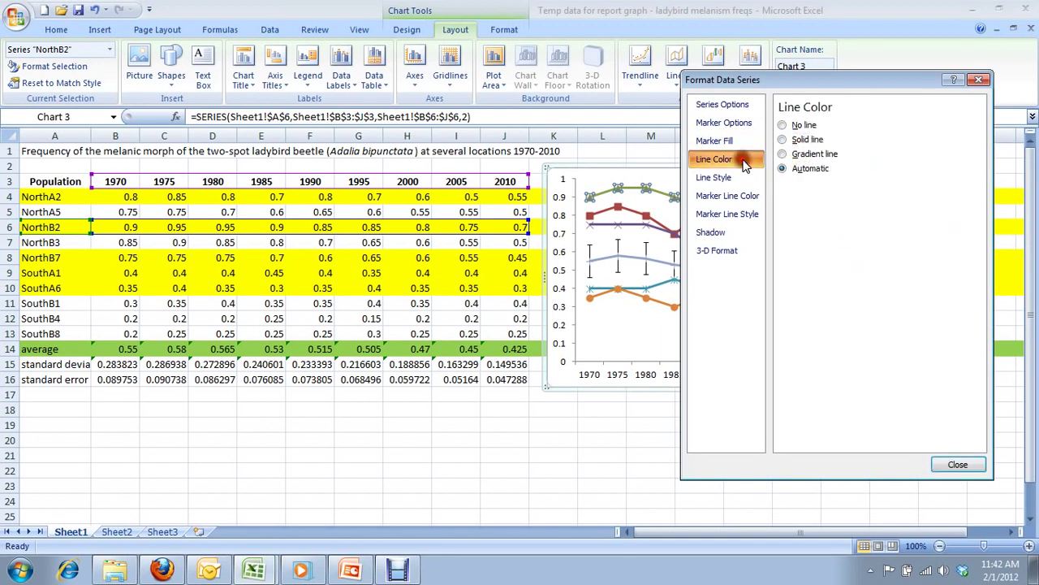
left_click(804, 140)
left_click(841, 187)
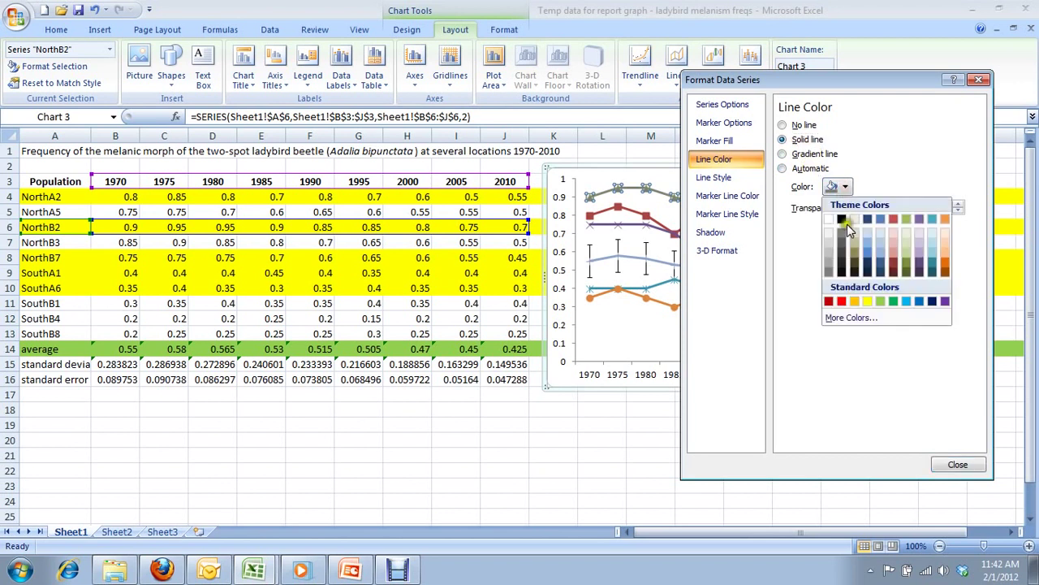
left_click(844, 230)
left_click(743, 162)
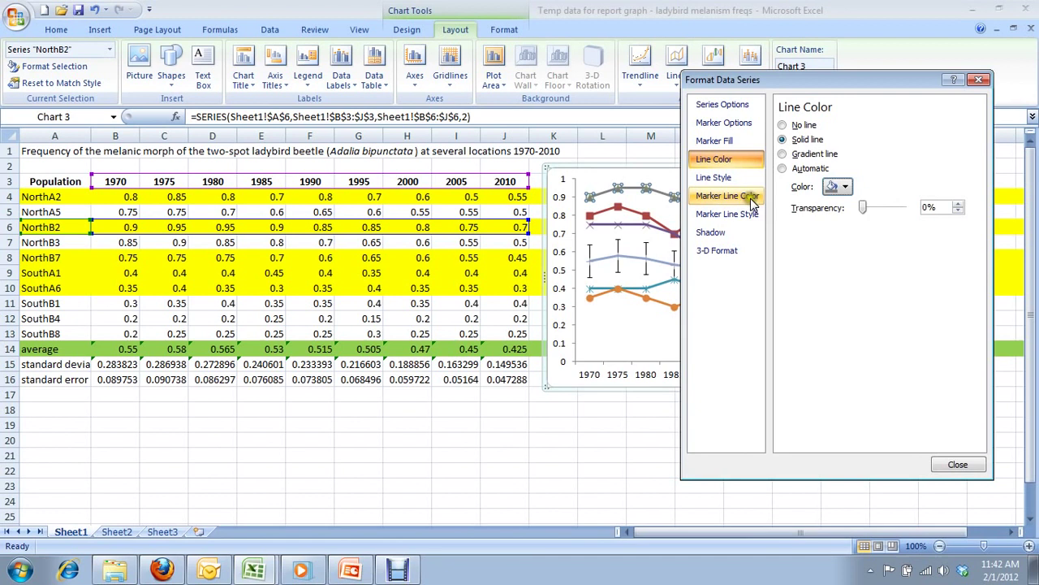
Set the NorthB2 marker outlines to a solid grey line and finish formatting the series
left_click(746, 199)
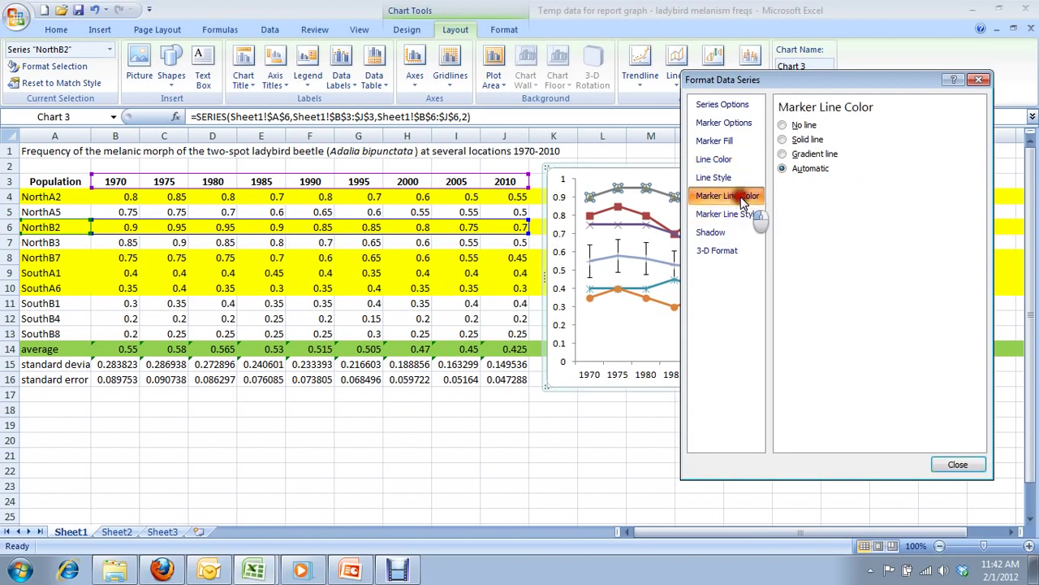
left_click(799, 142)
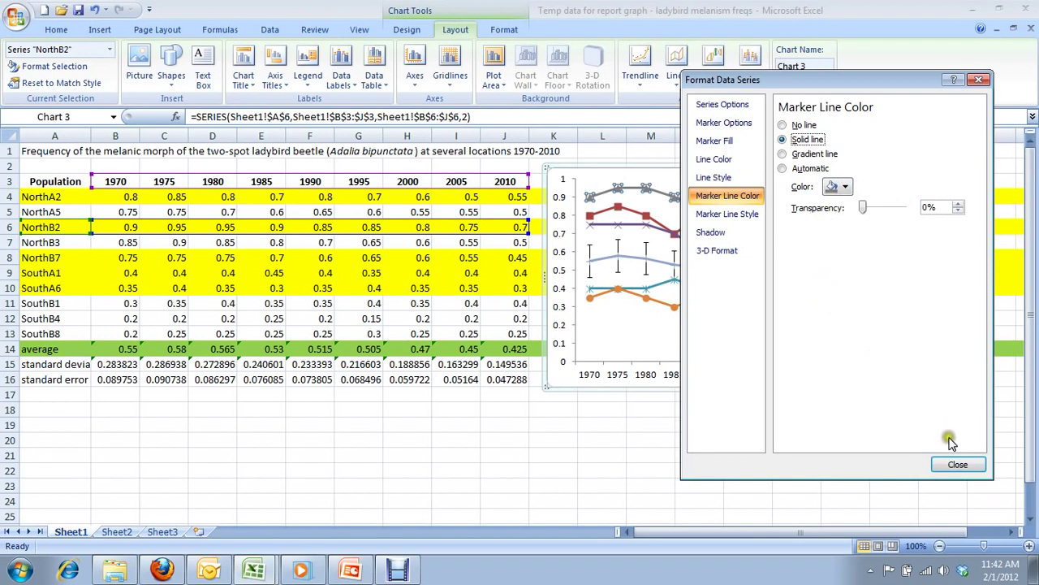
left_click(958, 466)
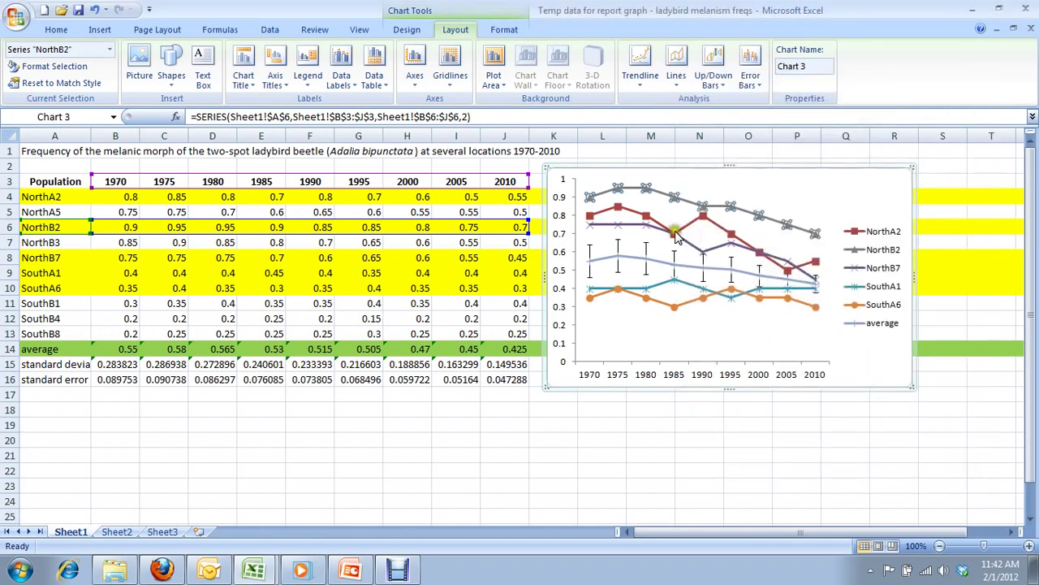
left_click(646, 216)
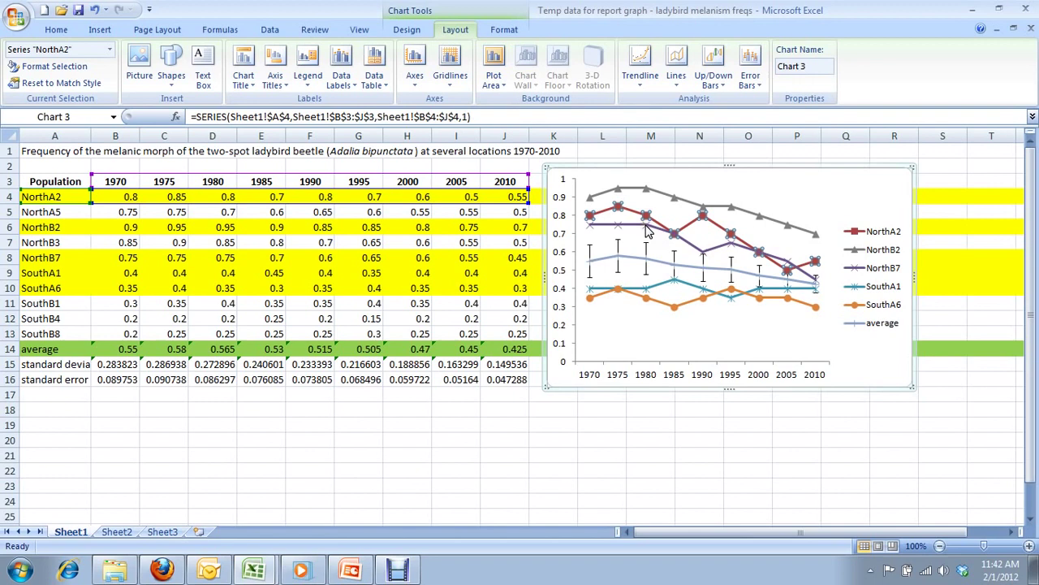
key("Escape")
left_click(645, 217)
key("Escape")
left_click(647, 219)
key("Escape")
left_click(673, 235)
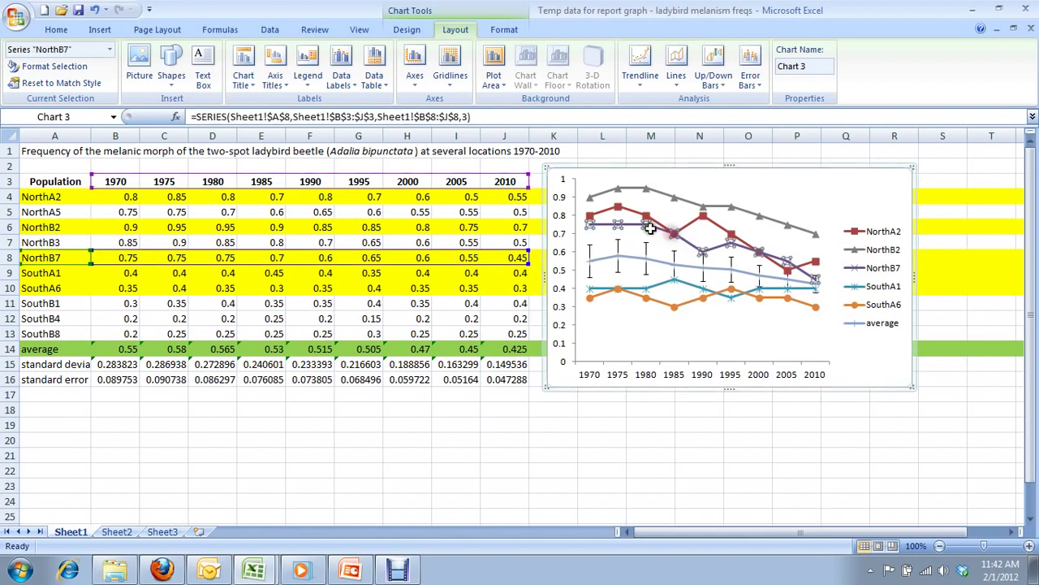
key("Escape")
left_click(618, 210)
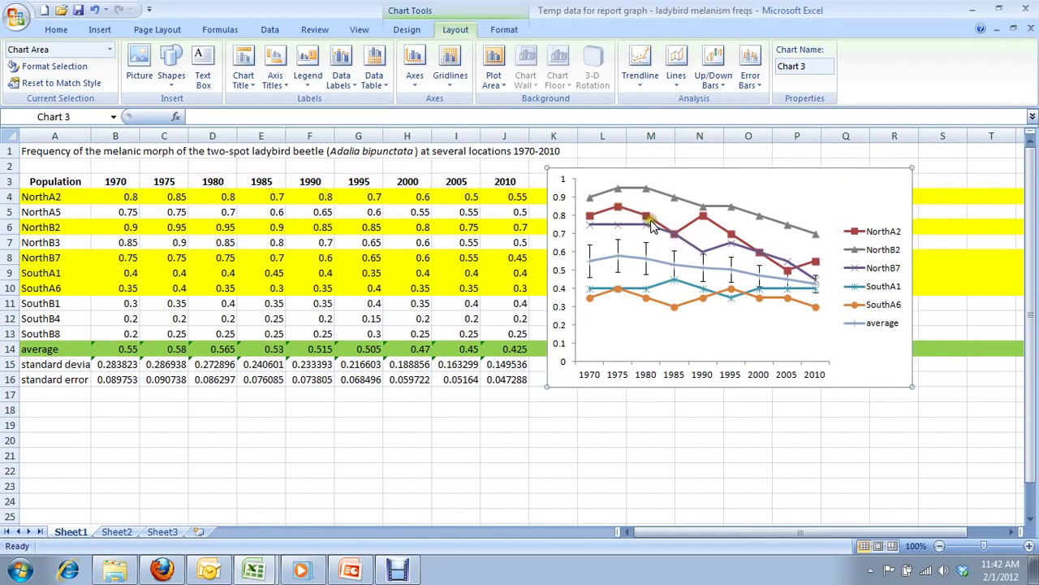
Give the NorthA2 series markers a solid grey fill
left_click(647, 216)
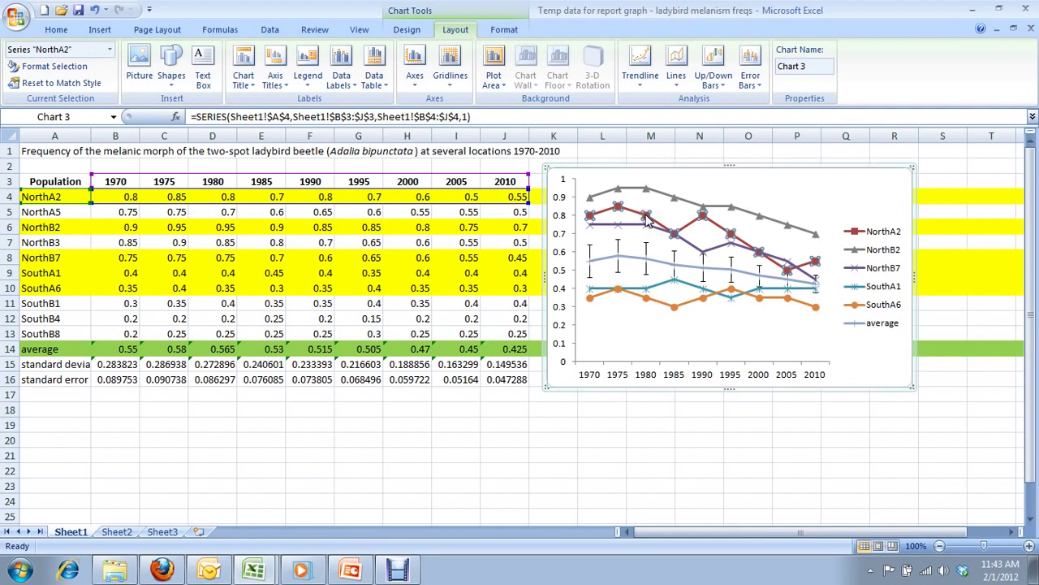
right_click(646, 214)
left_click(707, 343)
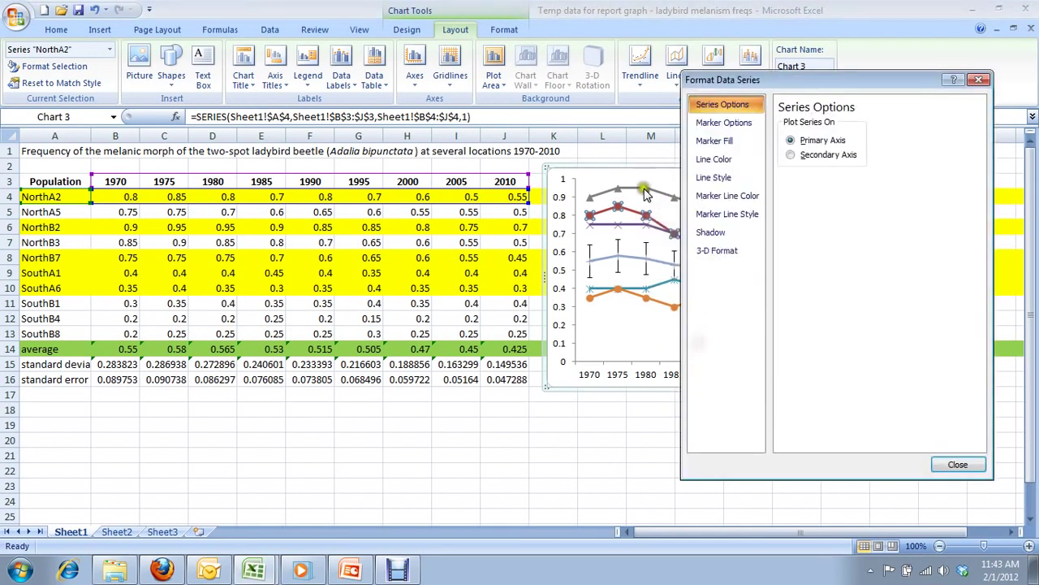
left_click(718, 140)
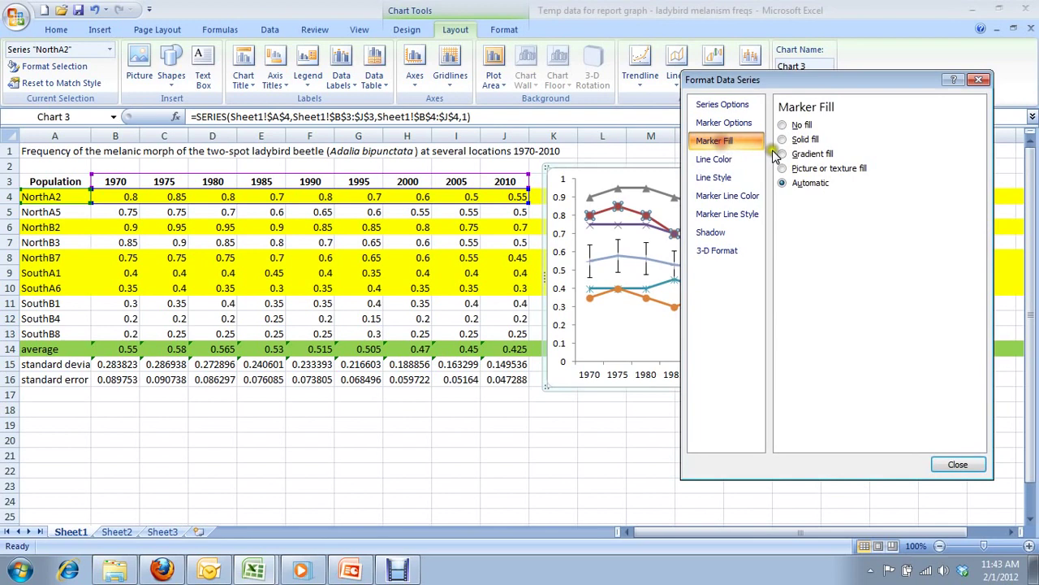
left_click(799, 140)
Set the NorthA2 series line and marker outlines to solid grey lines and finish formatting the series
left_click(723, 159)
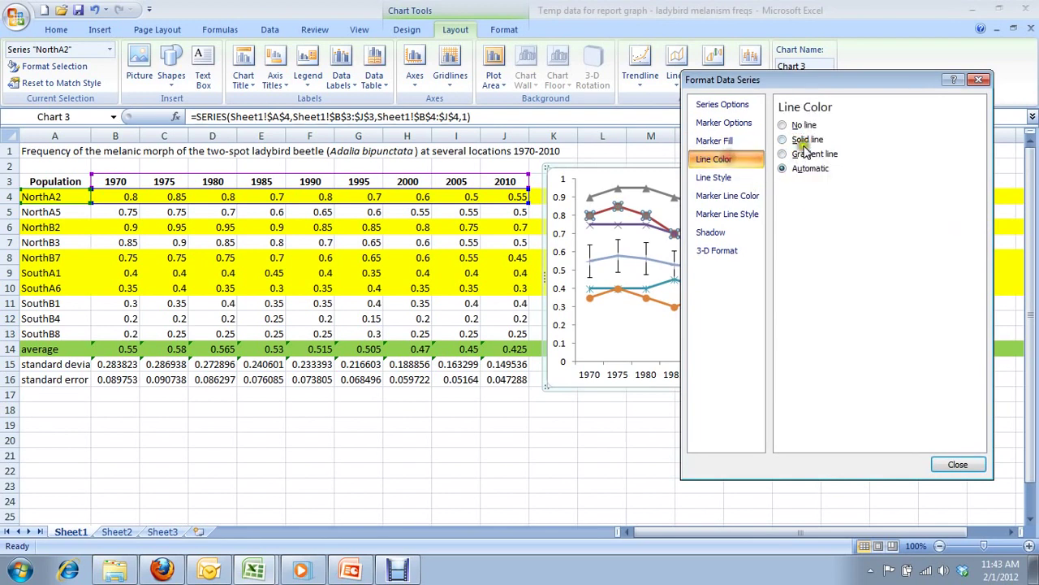
left_click(802, 141)
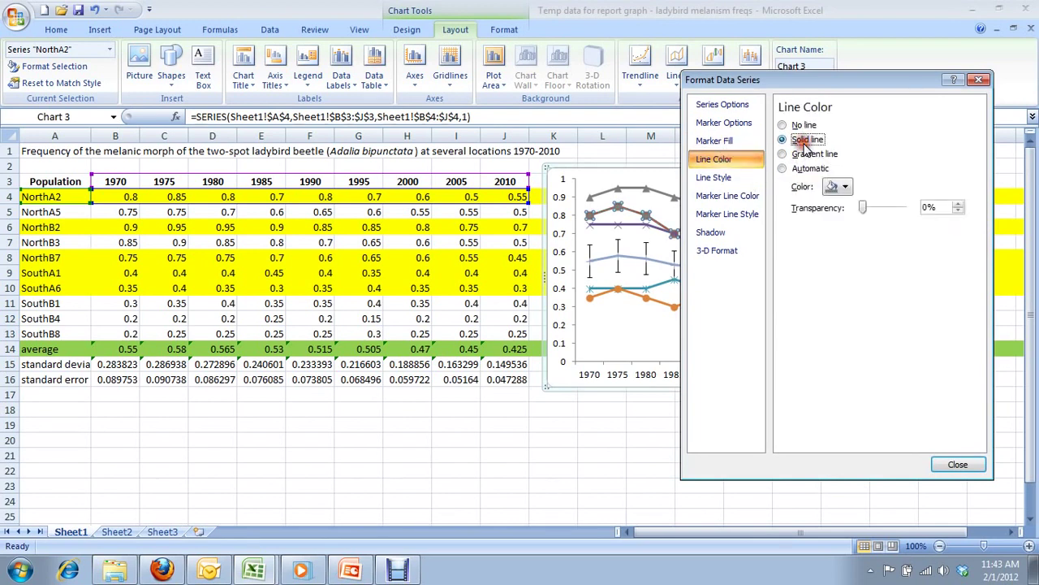
left_click(735, 218)
left_click(735, 196)
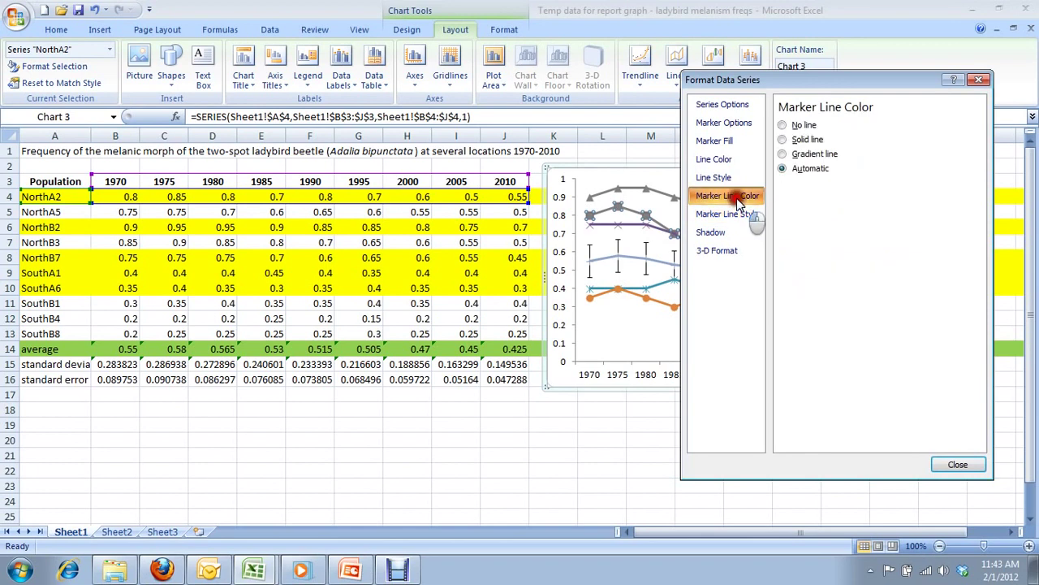
left_click(800, 140)
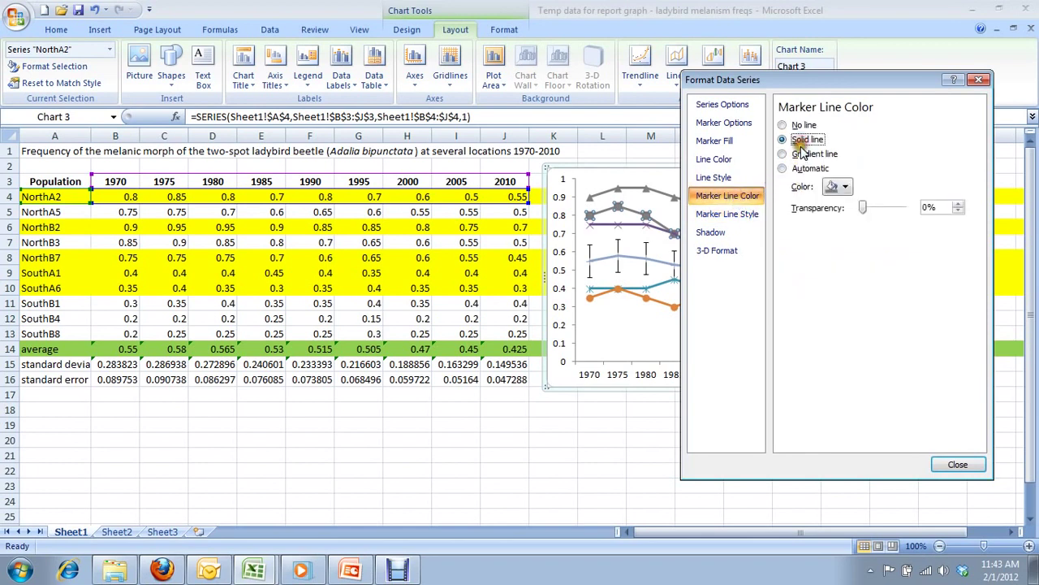
left_click(954, 464)
left_click(773, 195)
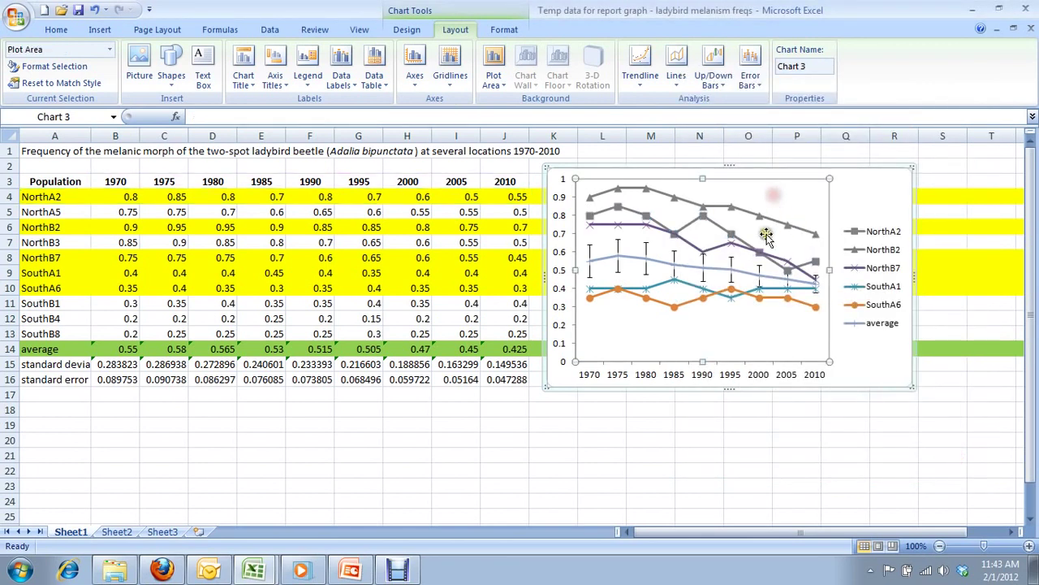
Give the average series markers a solid black fill
left_click(654, 262)
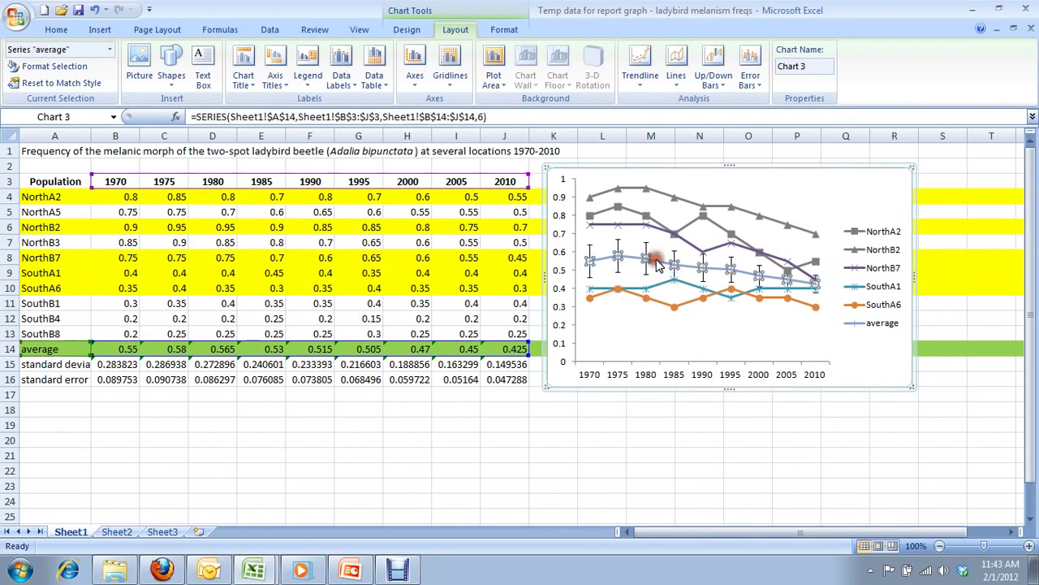
right_click(656, 262)
left_click(721, 389)
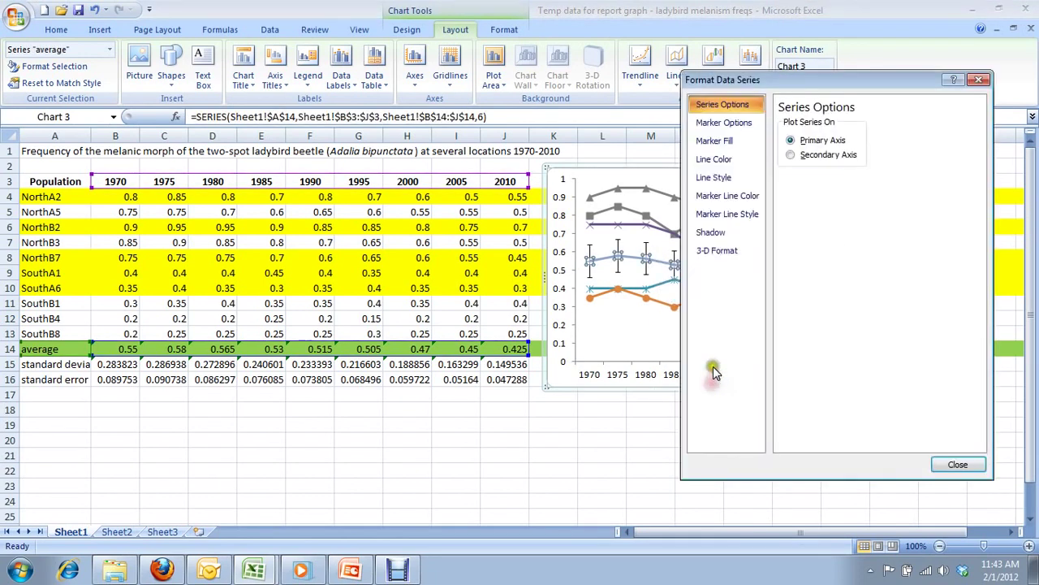
left_click(715, 140)
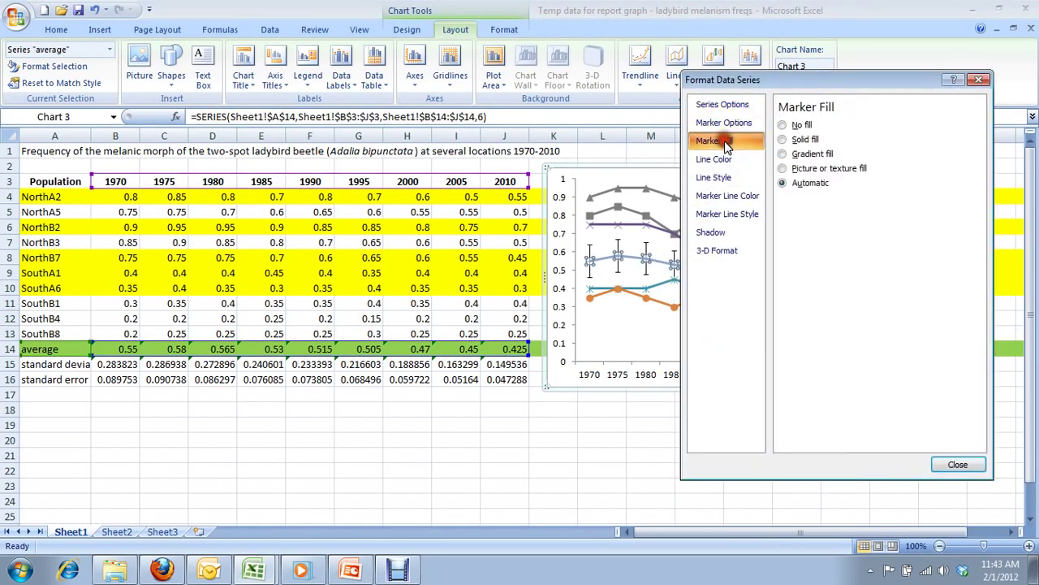
left_click(800, 139)
left_click(838, 203)
left_click(840, 236)
Set the average series line to a solid black colour
left_click(719, 159)
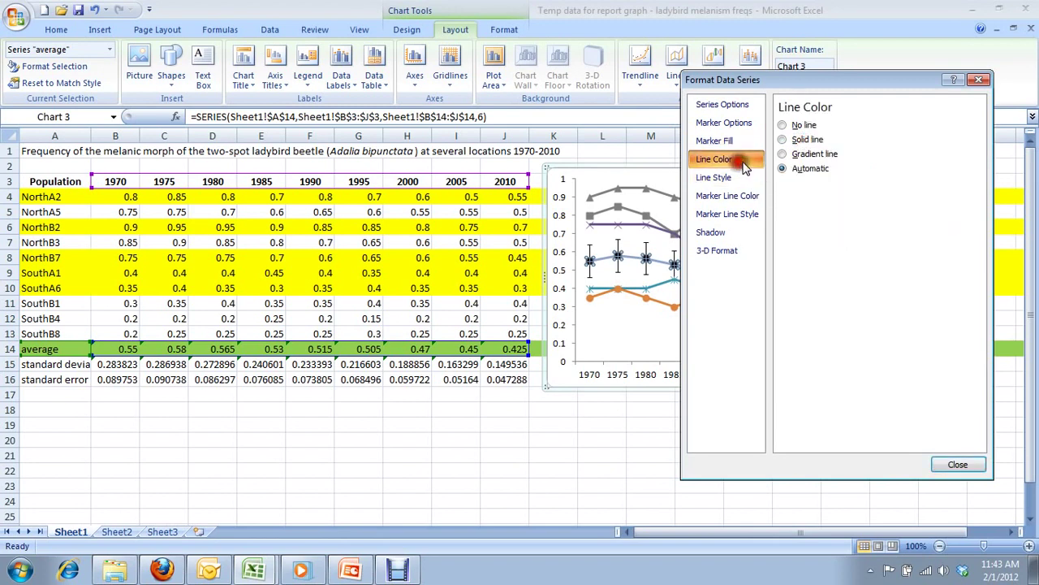
left_click(804, 139)
left_click(834, 194)
left_click(845, 211)
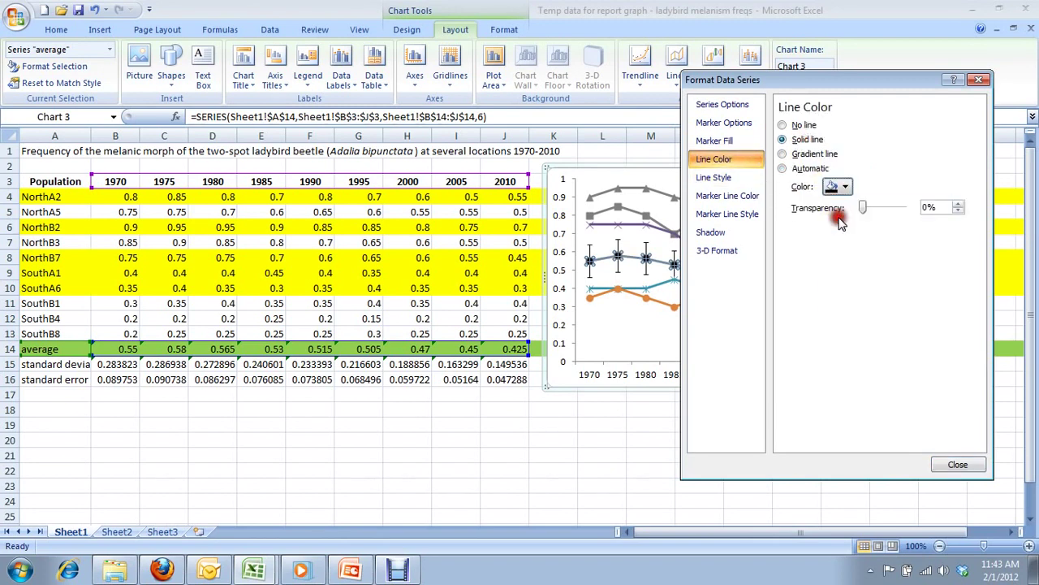
Set the average series marker outlines to a solid black line, finish formatting, and deselect the series
left_click(741, 216)
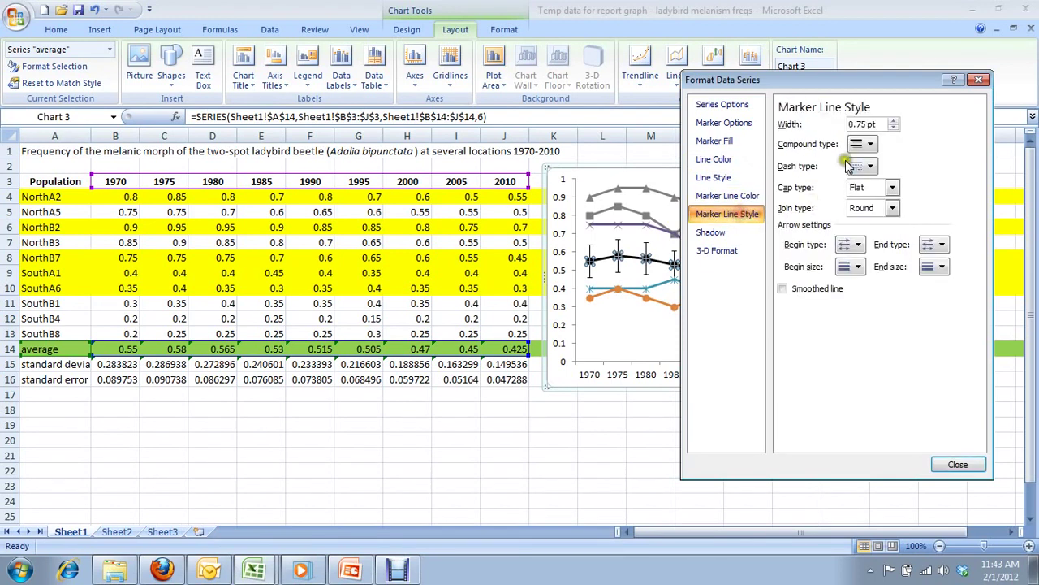
left_click(731, 196)
left_click(804, 139)
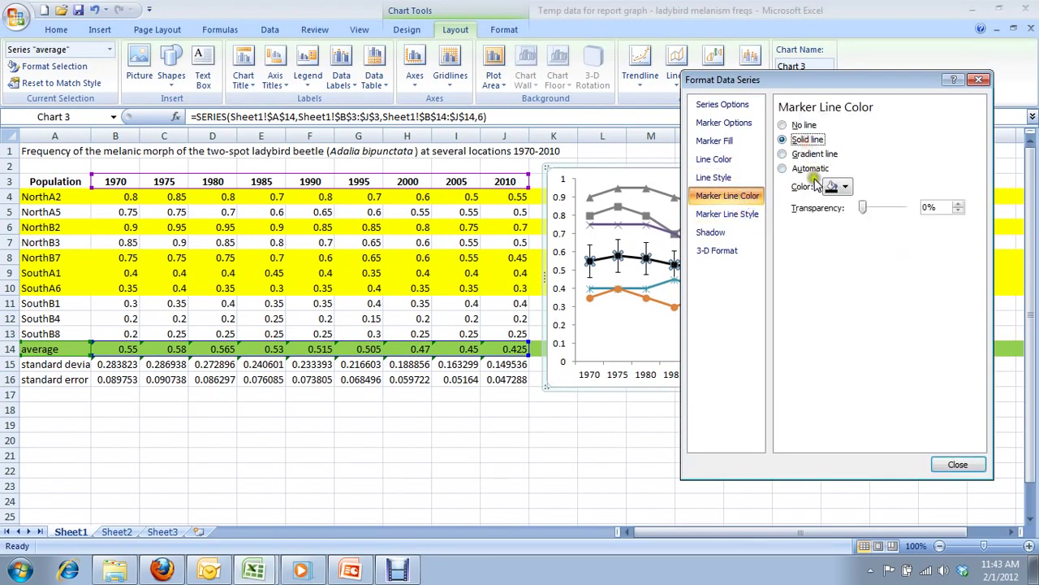
left_click(956, 461)
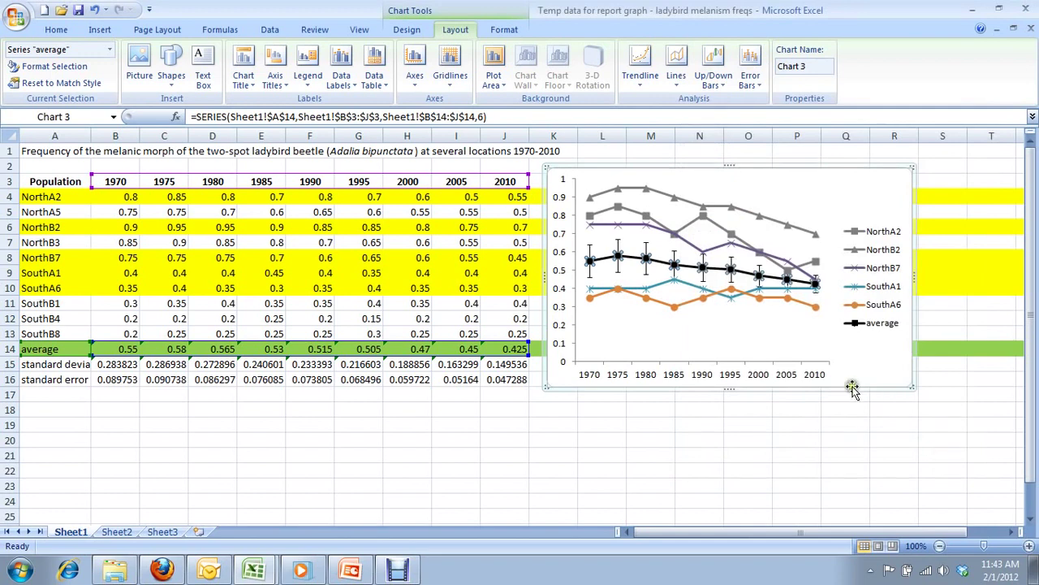
left_click(745, 339)
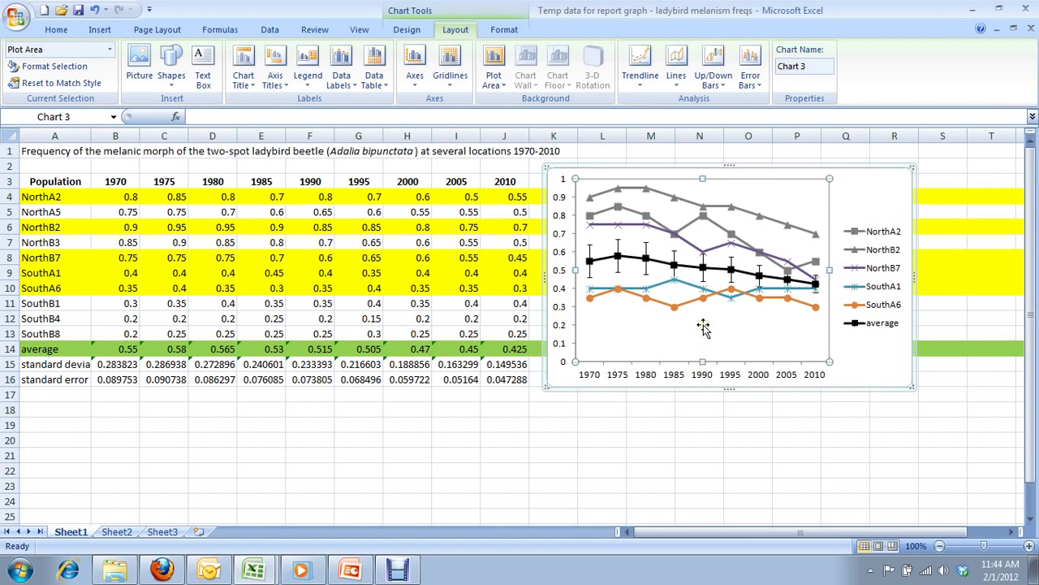
left_click(857, 359)
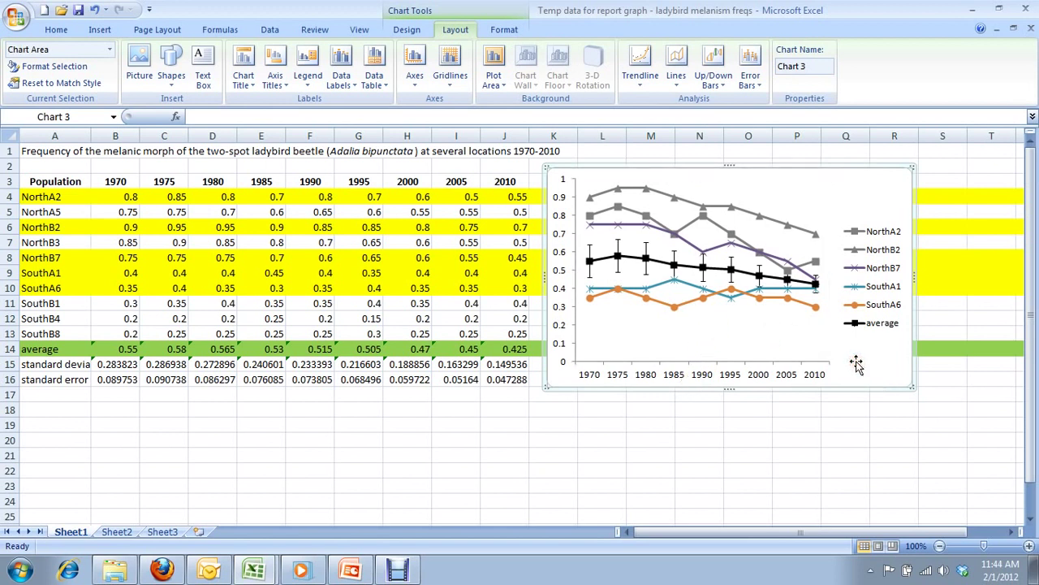